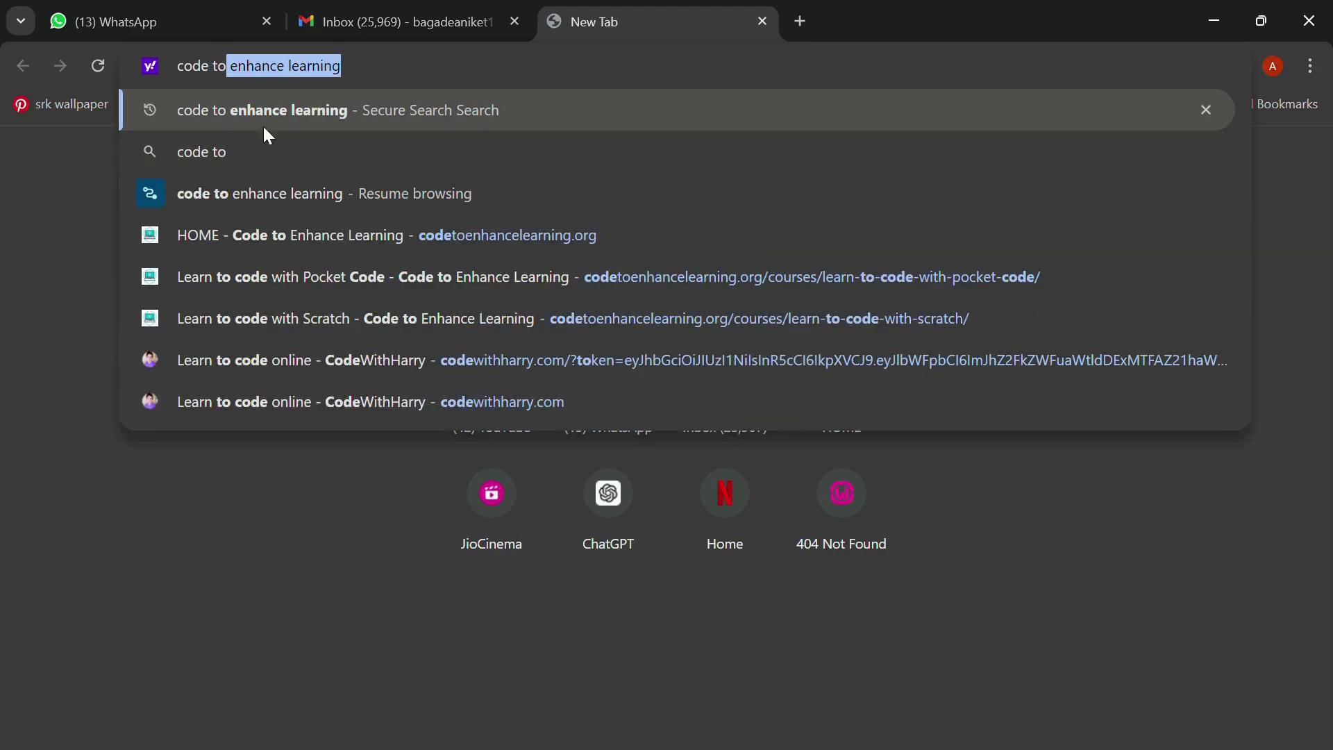
# Search Yahoo for 'code to enhance learning' and open the 'HOME - Code to Enhance Learning' result
pyautogui.click(235, 107)
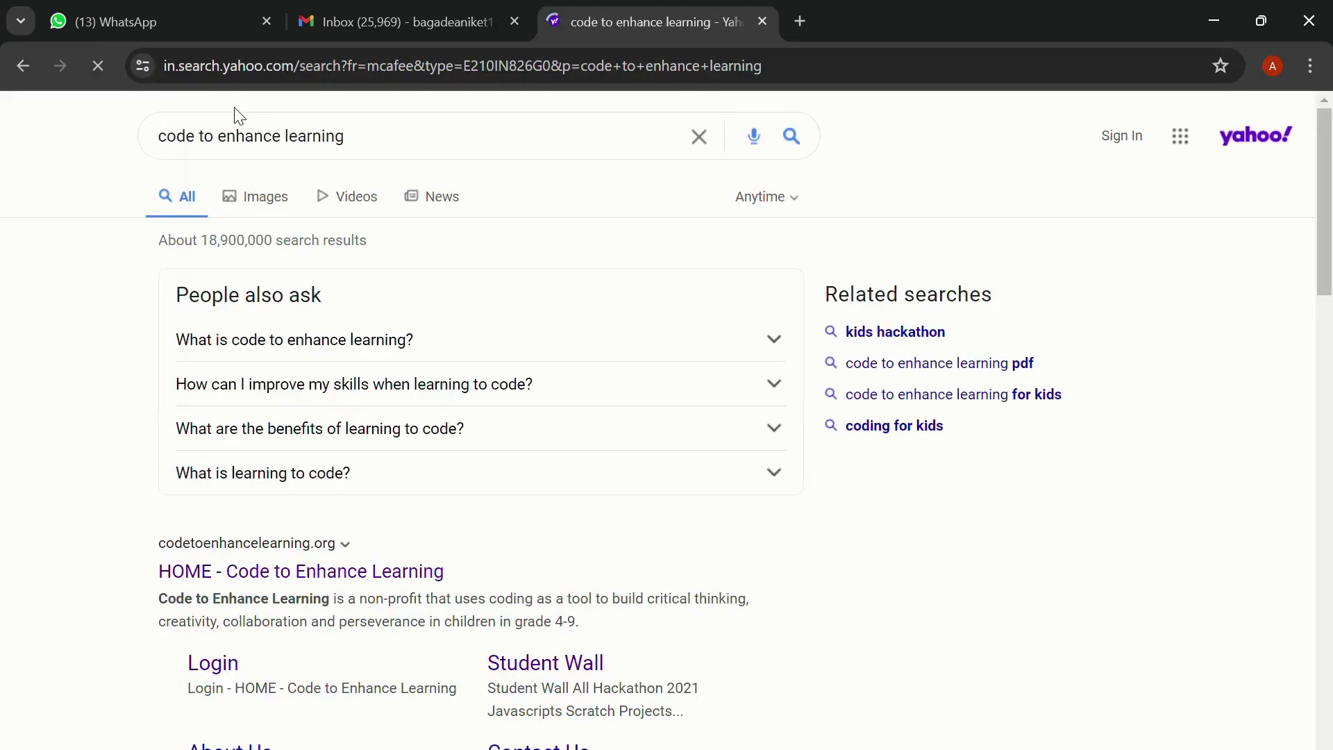
pyautogui.scroll(-3, 354, 438)
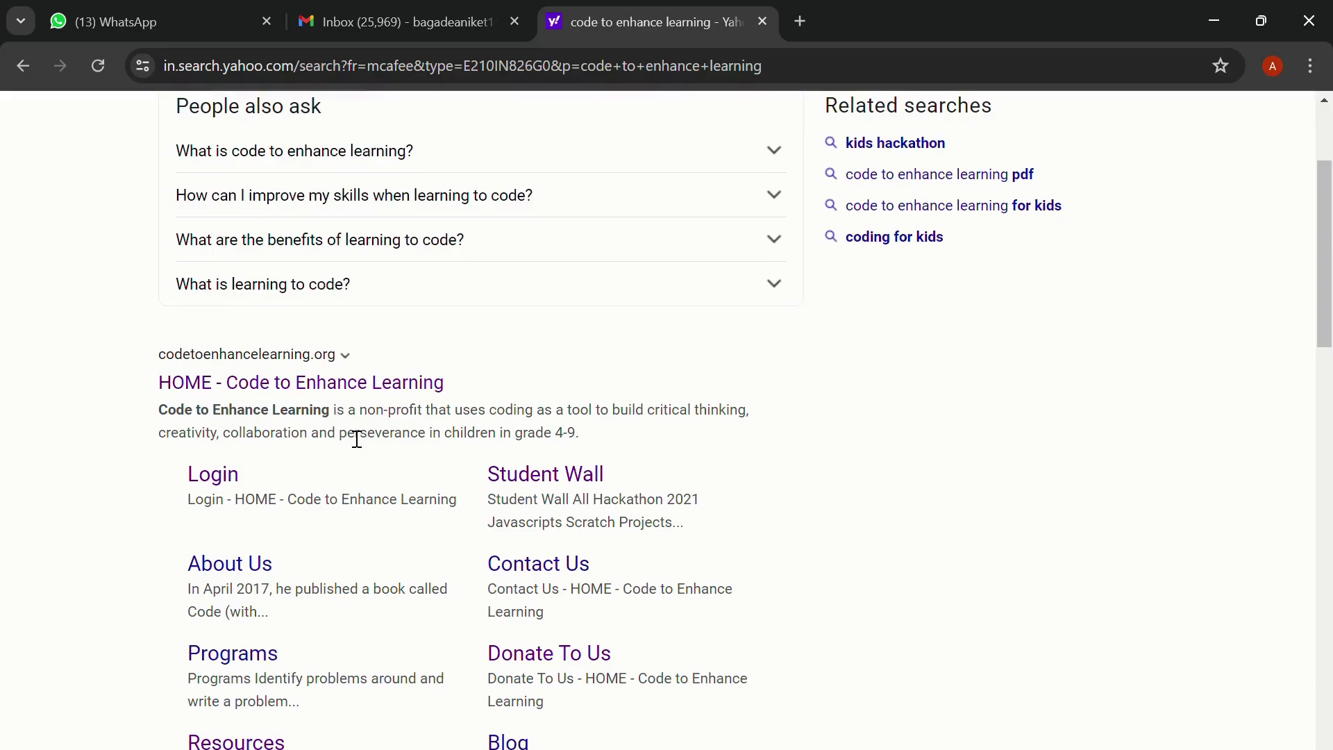
pyautogui.click(302, 388)
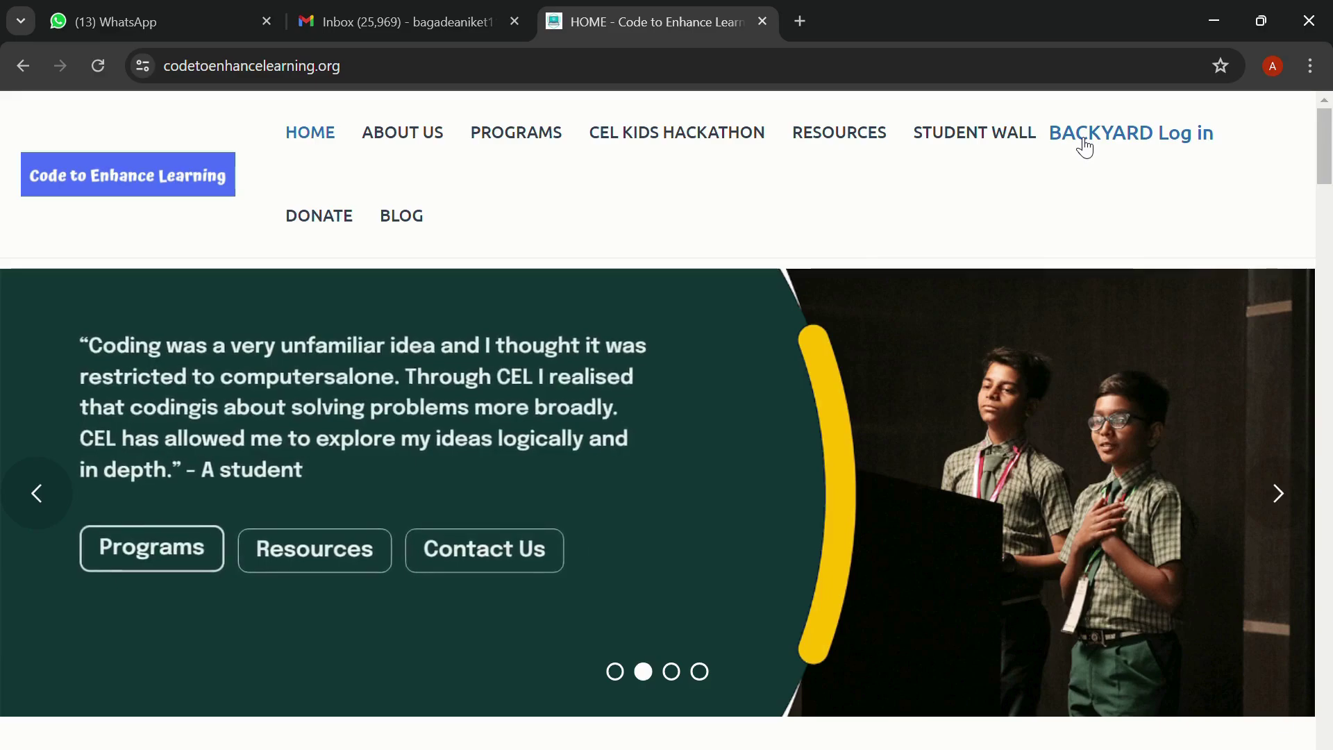
# Go through the BackYard Log in page to the student 'Sign up Details' form
pyautogui.click(1085, 135)
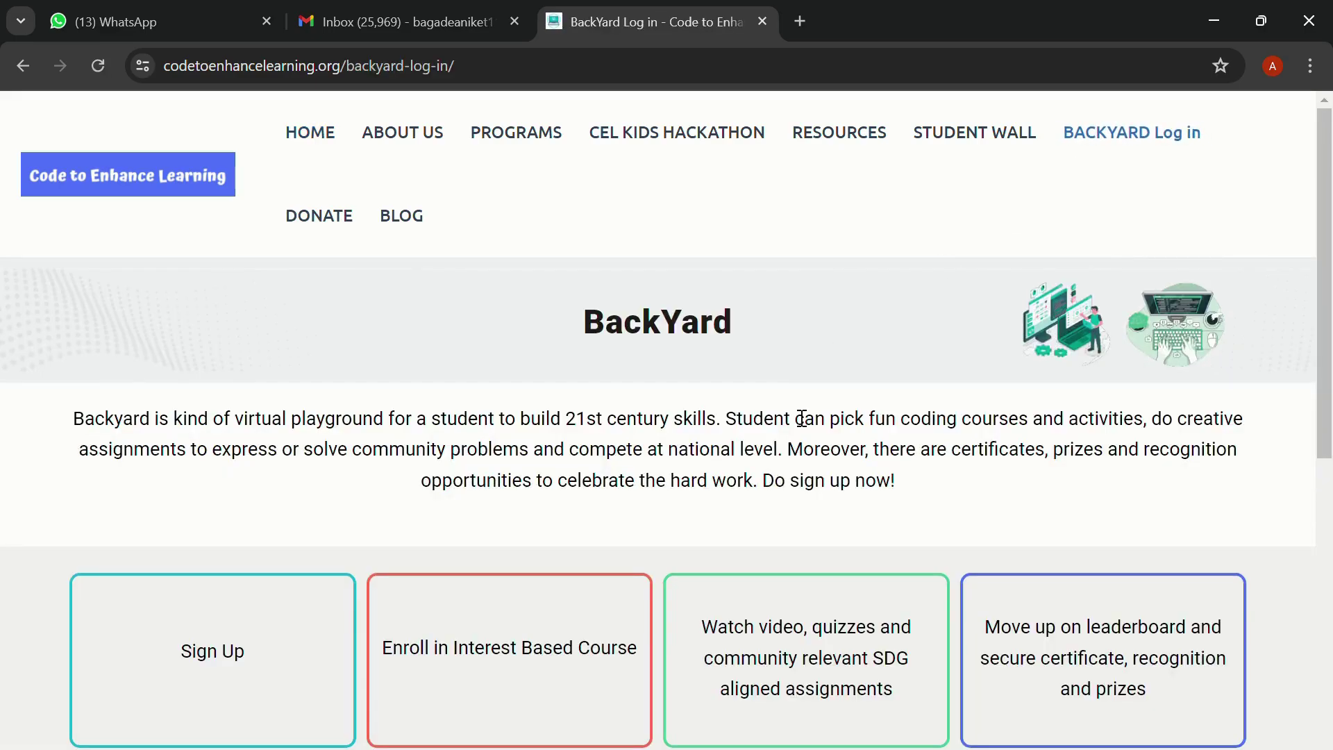
pyautogui.scroll(-3, 776, 417)
pyautogui.scroll(-1, 791, 410)
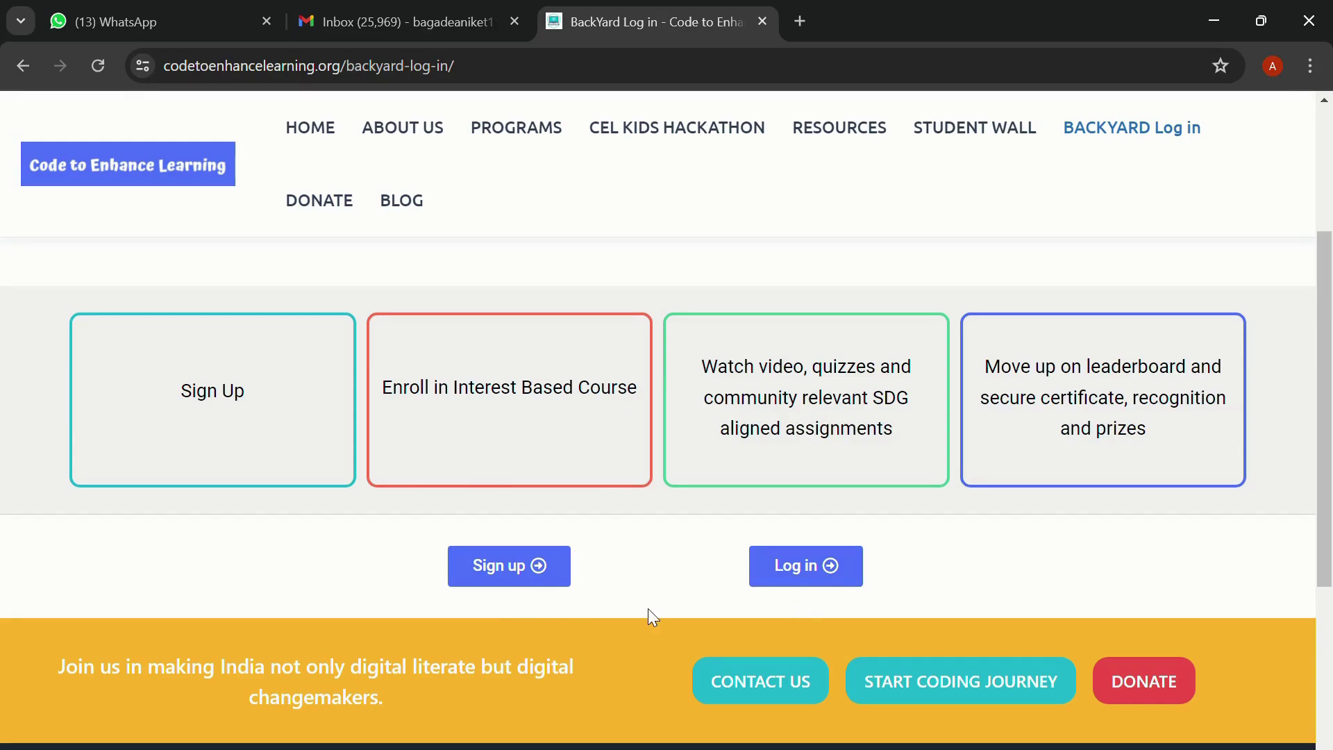
pyautogui.click(521, 576)
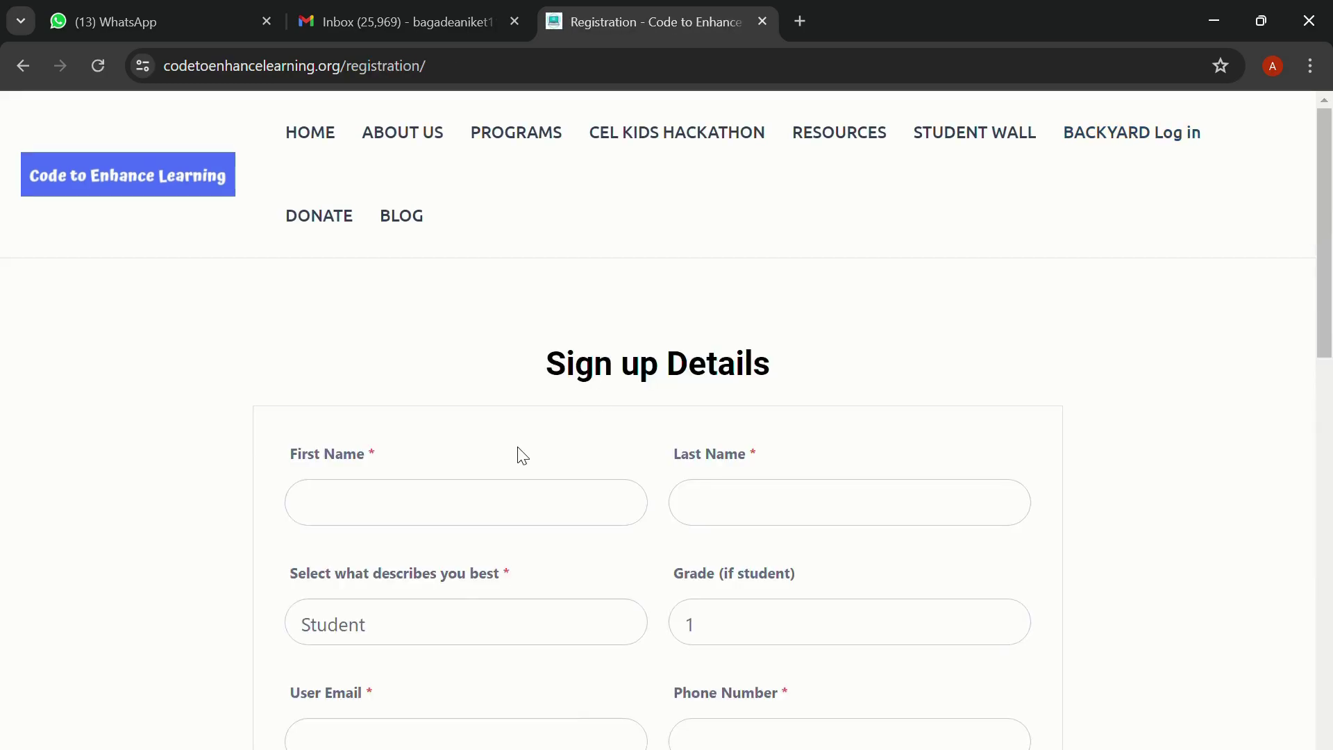
pyautogui.scroll(-1, 513, 459)
# Enter the student's first and last name in the sign-up form
pyautogui.scroll(-2, 514, 460)
pyautogui.click(443, 361)
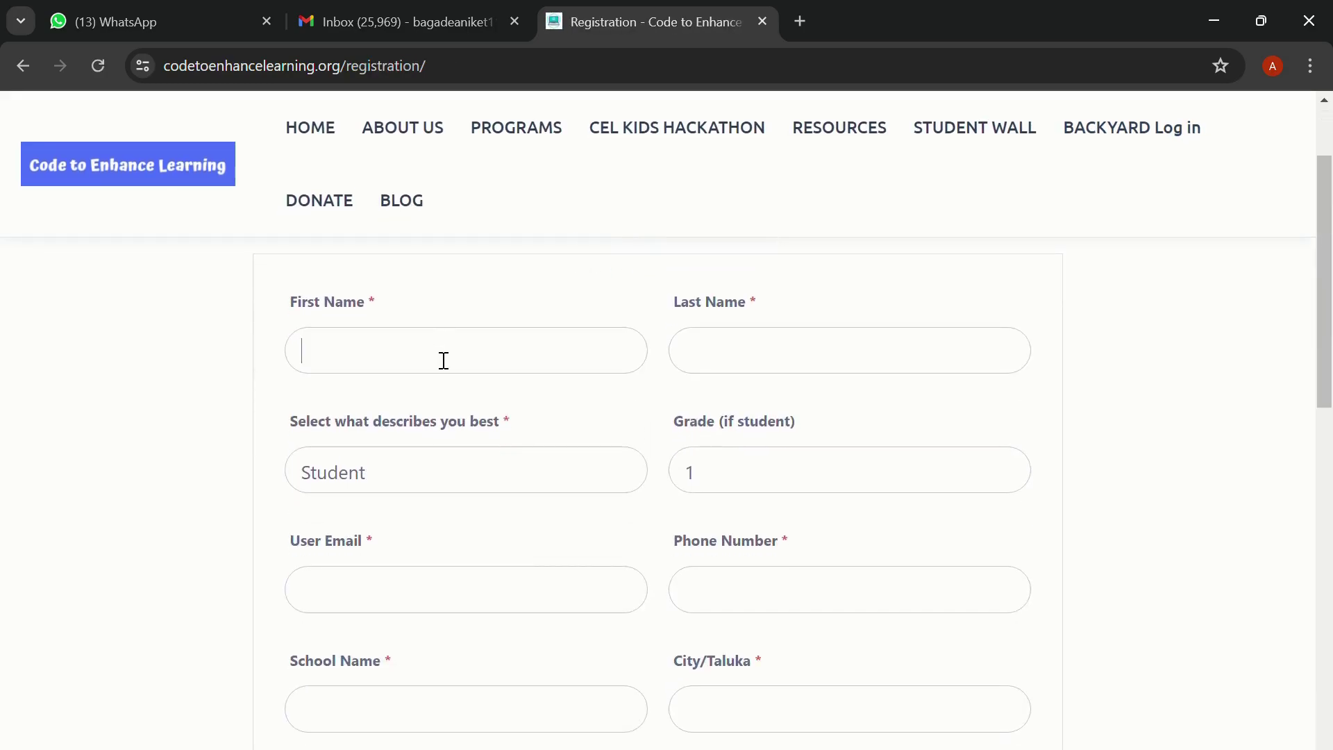
pyautogui.click(788, 359)
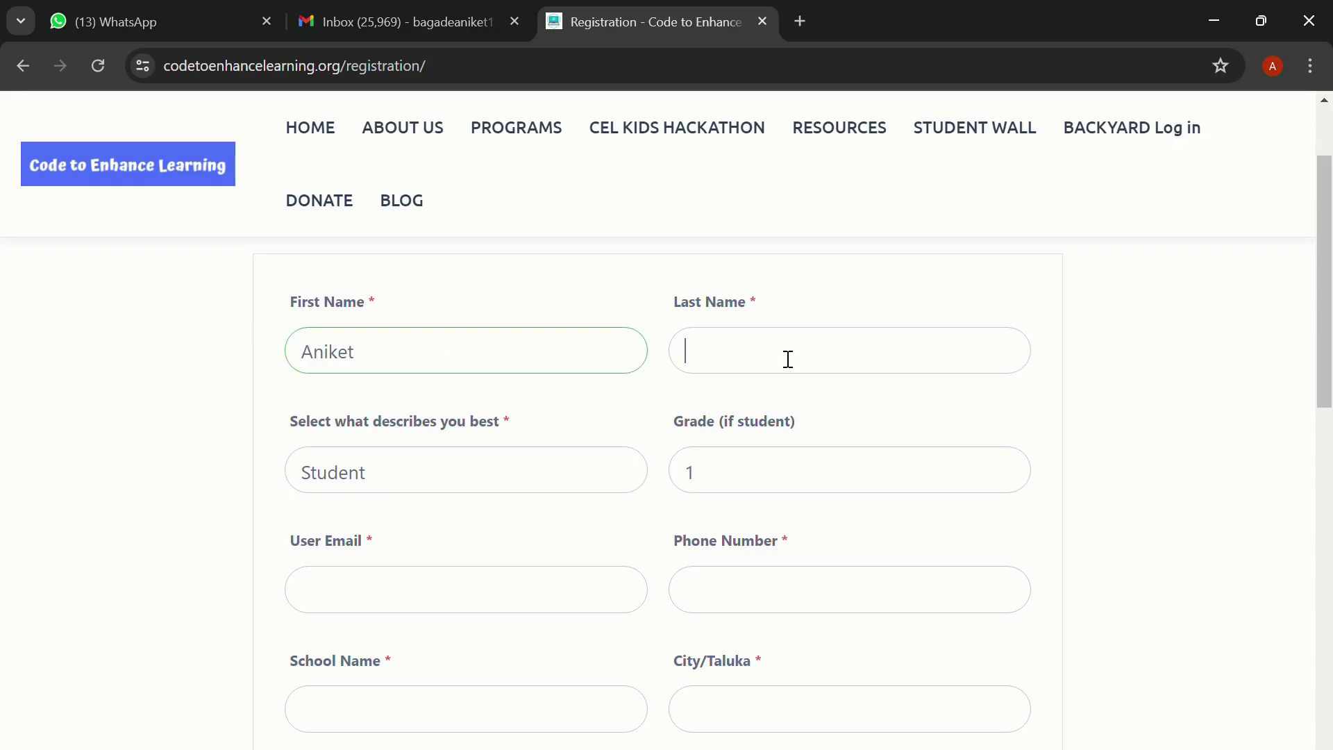
pyautogui.click(509, 444)
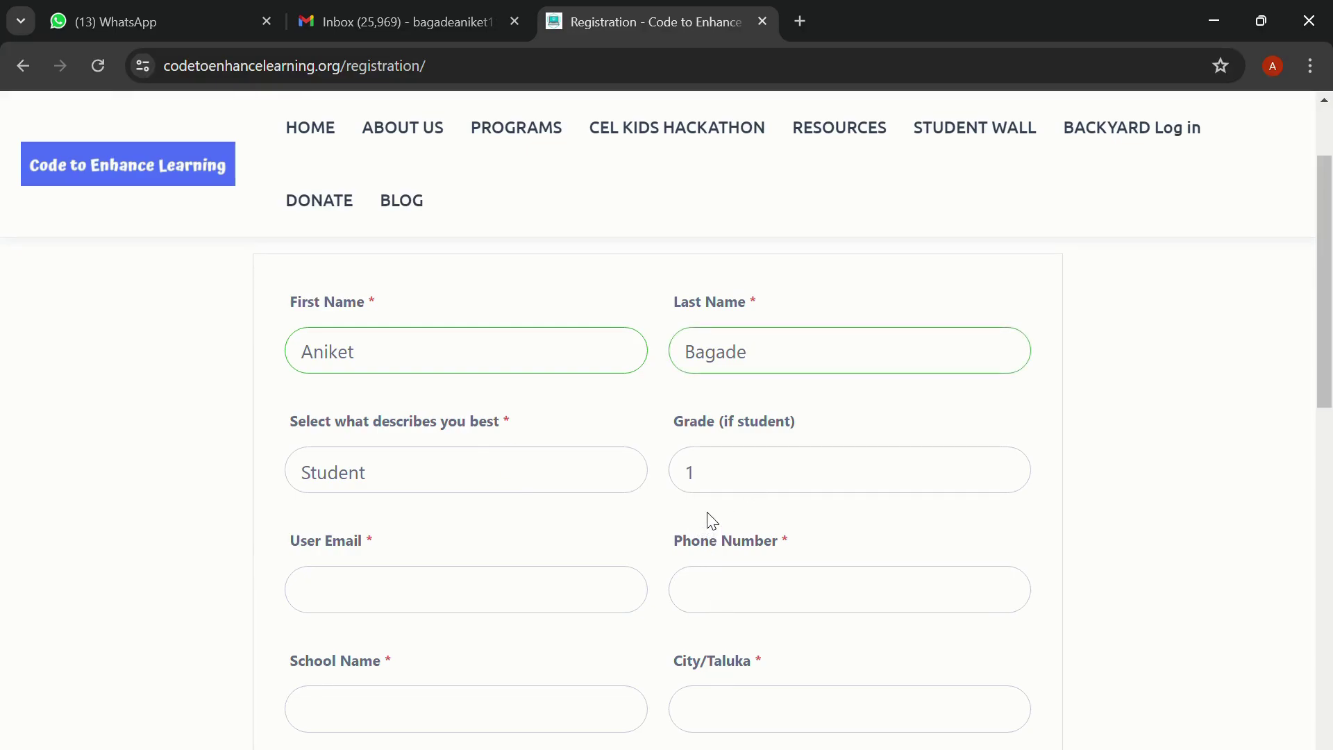
# Fill in the e-mail field, school 'ZP School Pune' and city 'Pune'
pyautogui.click(507, 602)
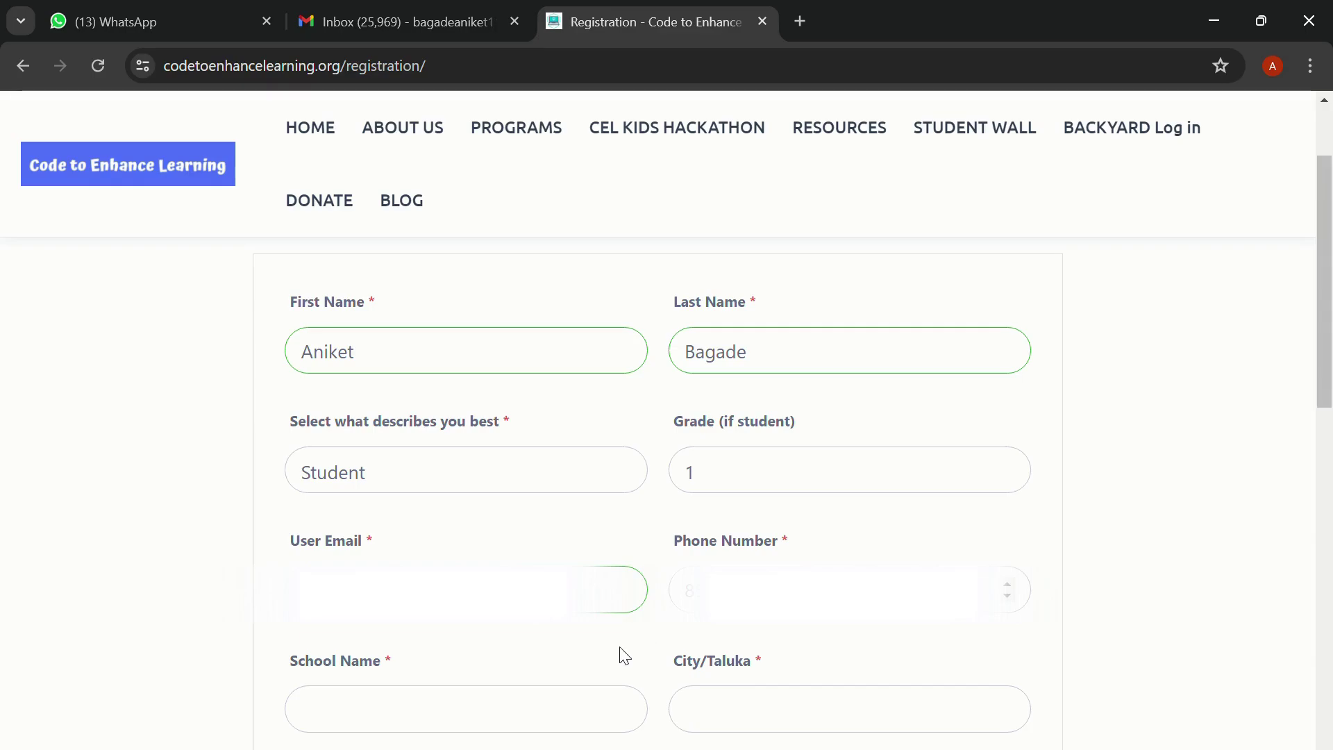
pyautogui.click(546, 710)
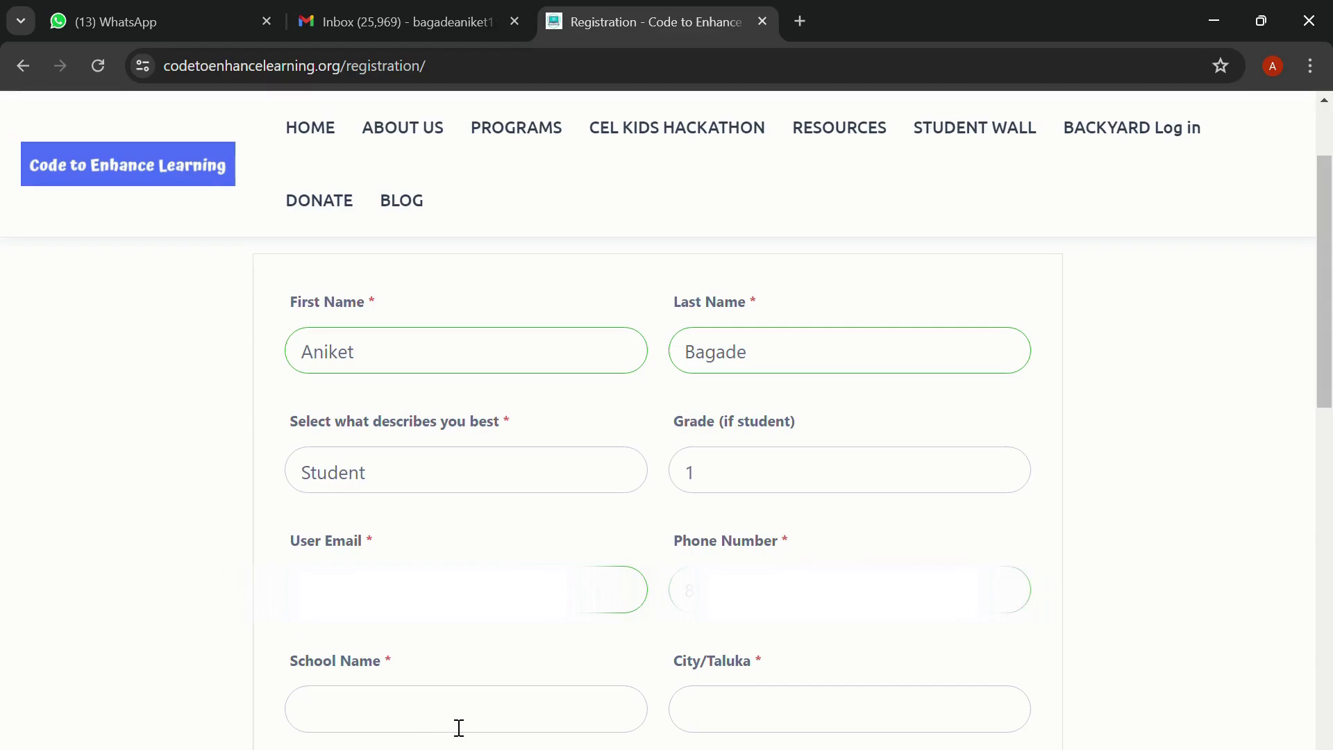
pyautogui.write('ZP School Pune')
pyautogui.click(809, 721)
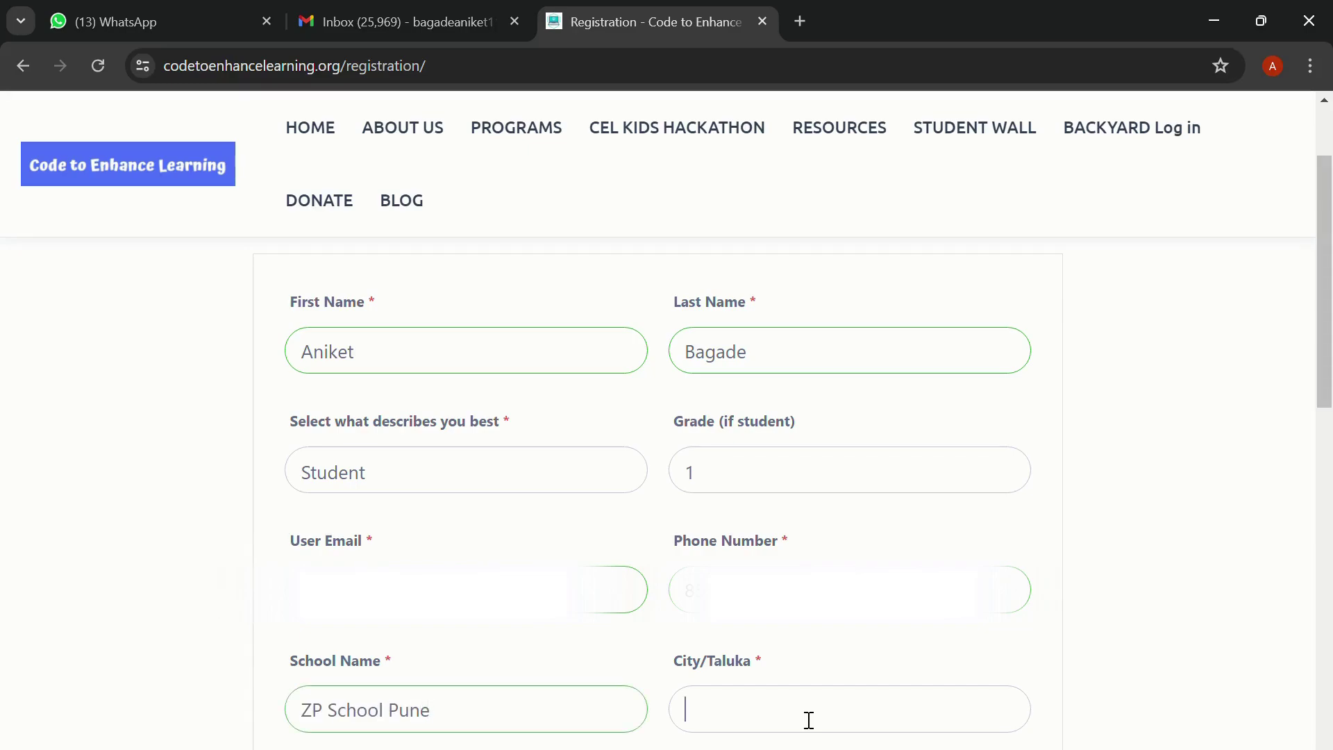
pyautogui.write('Pune')
pyautogui.scroll(-3, 530, 602)
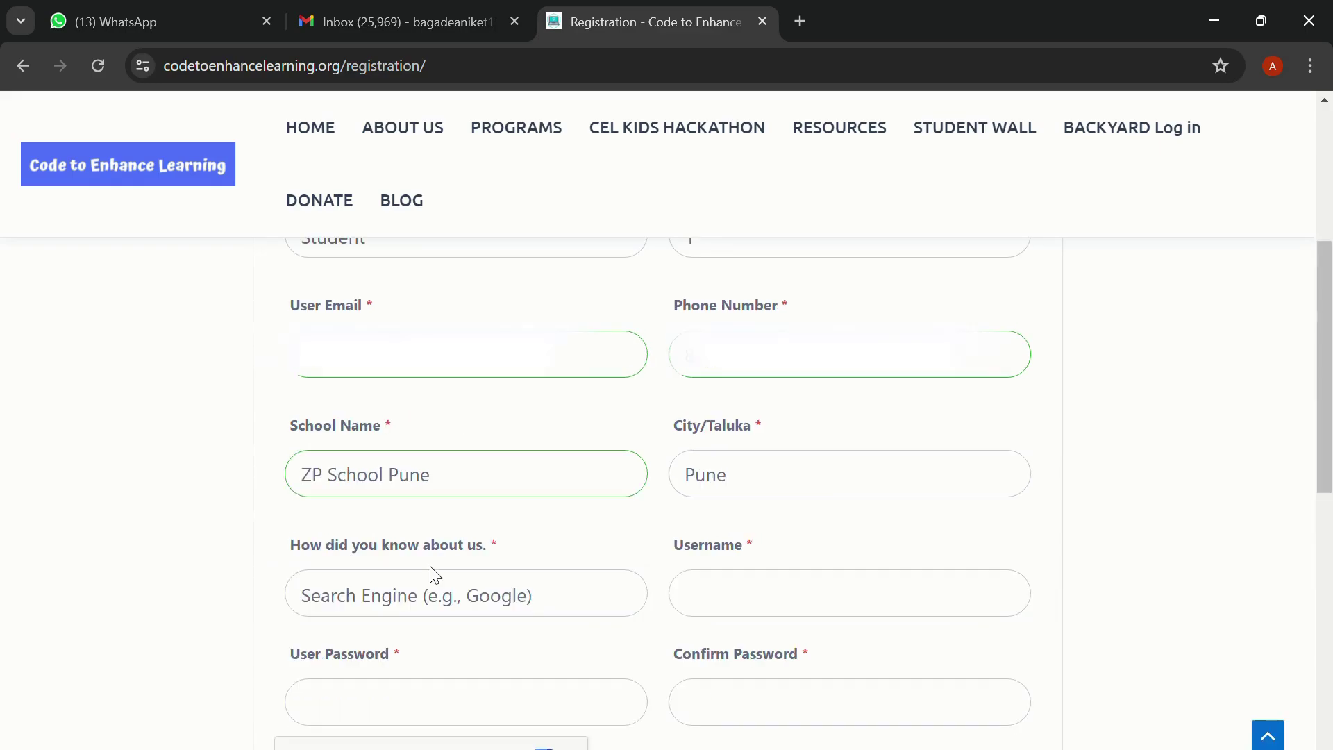
# Choose 'Social Media' as the referral source and enter the account username
pyautogui.click(409, 596)
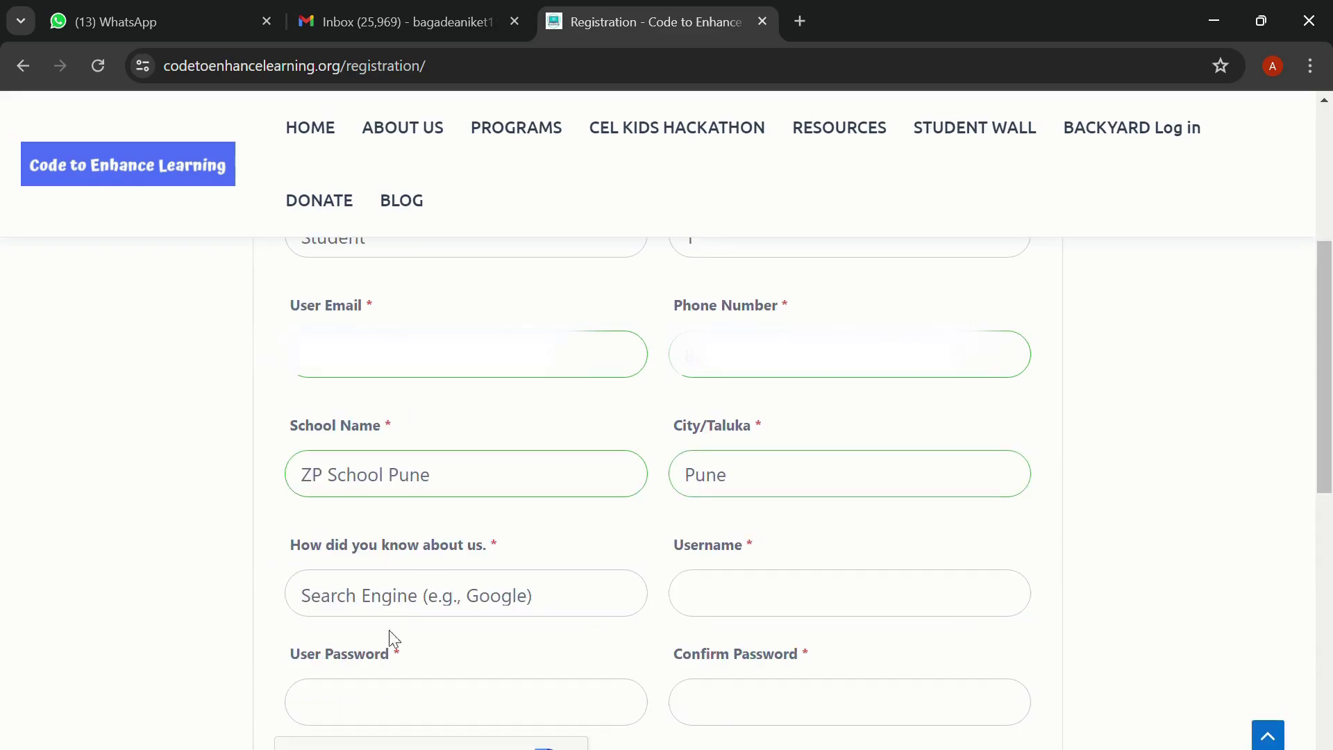
pyautogui.click(384, 671)
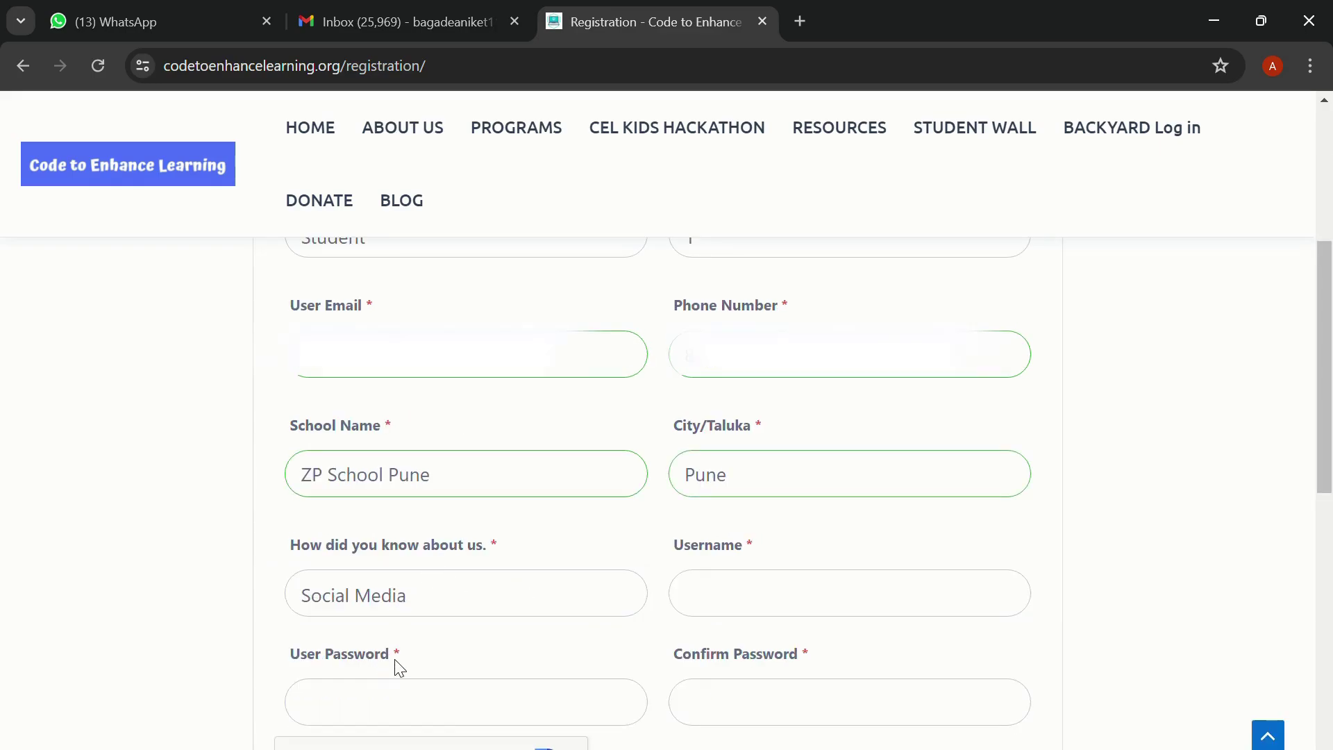
pyautogui.click(754, 598)
pyautogui.write('Aniket2')
pyautogui.scroll(-1, 394, 624)
# Enter and confirm the password, tick 'I'm not a robot', and submit with Register Now
pyautogui.click(394, 622)
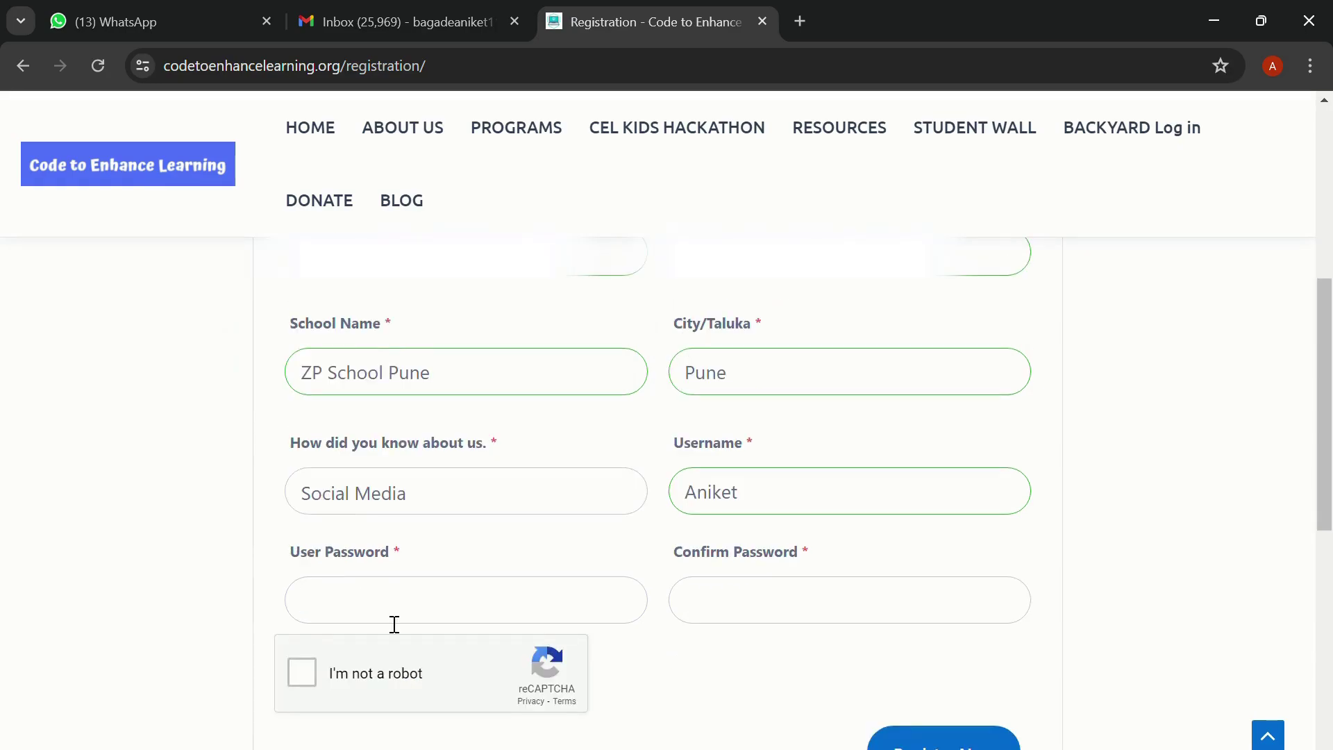
pyautogui.write('••••')
pyautogui.click(763, 629)
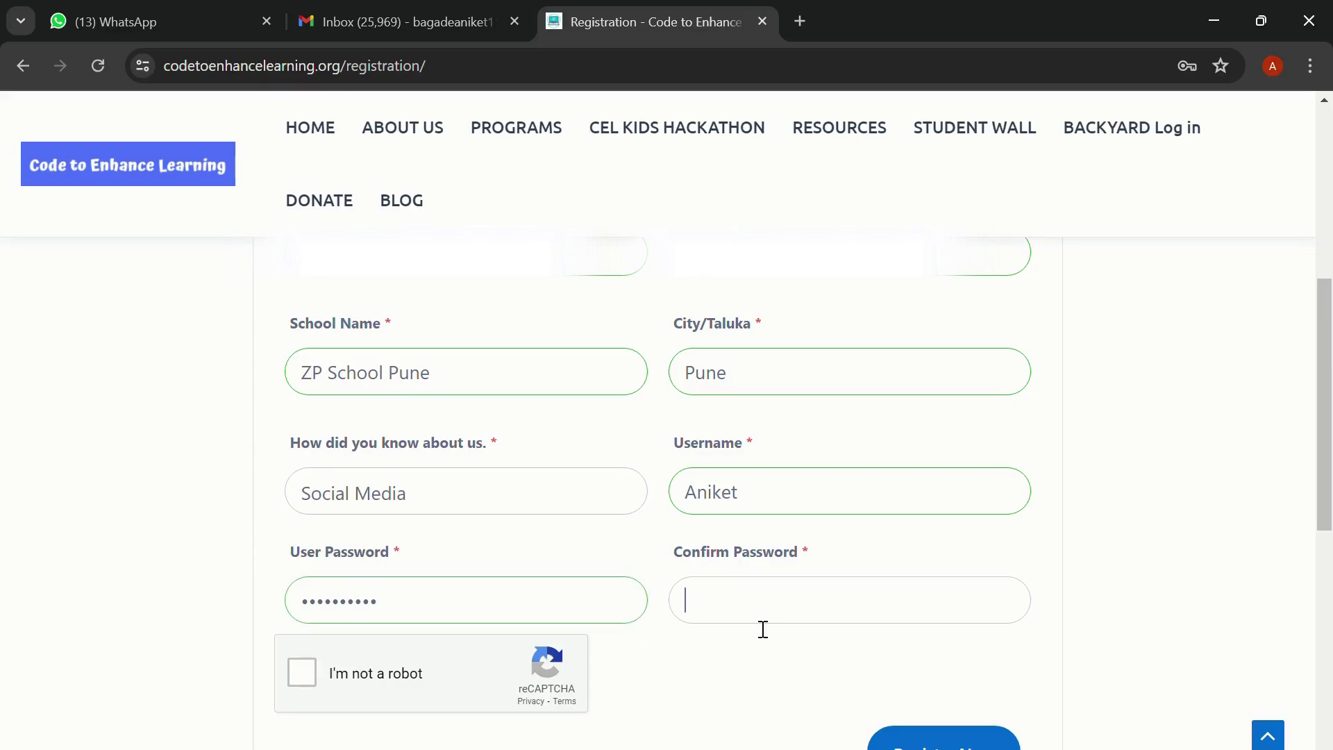
pyautogui.write('••••••••••')
pyautogui.click(302, 672)
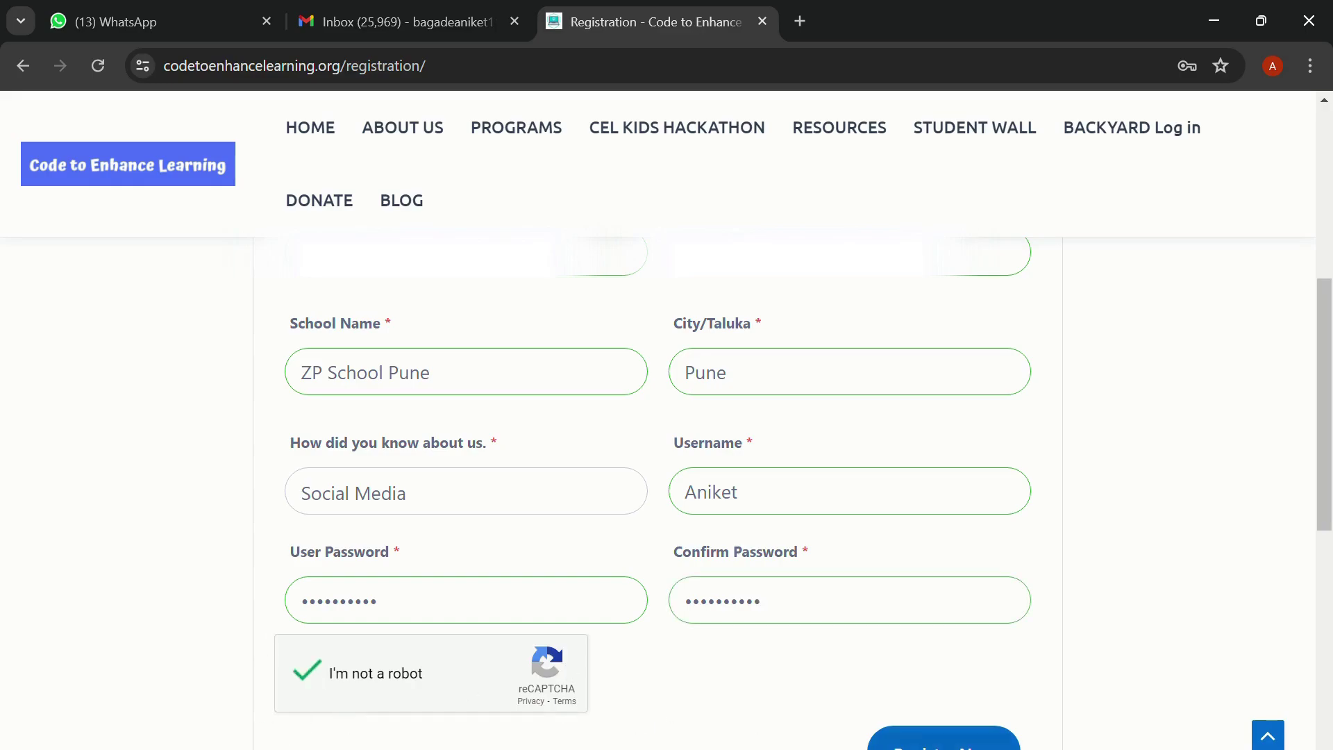
pyautogui.scroll(-2, 986, 733)
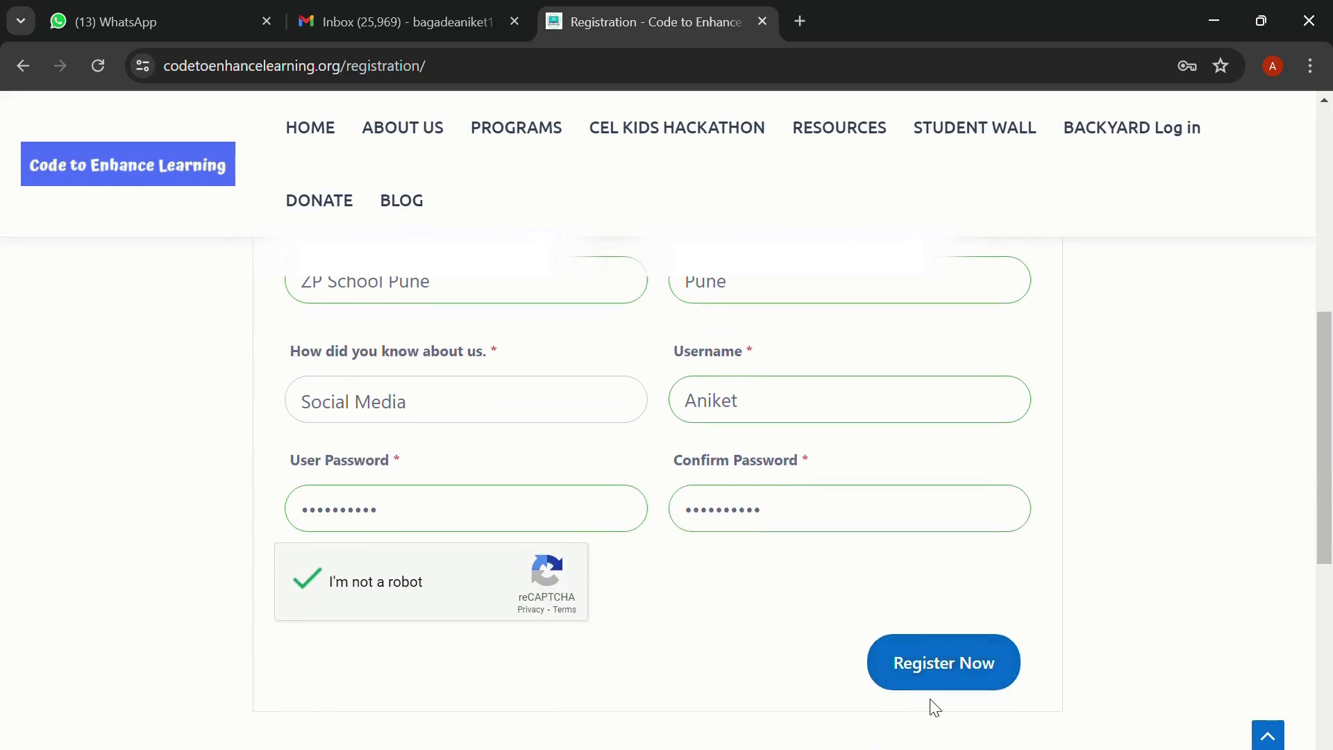
pyautogui.click(959, 680)
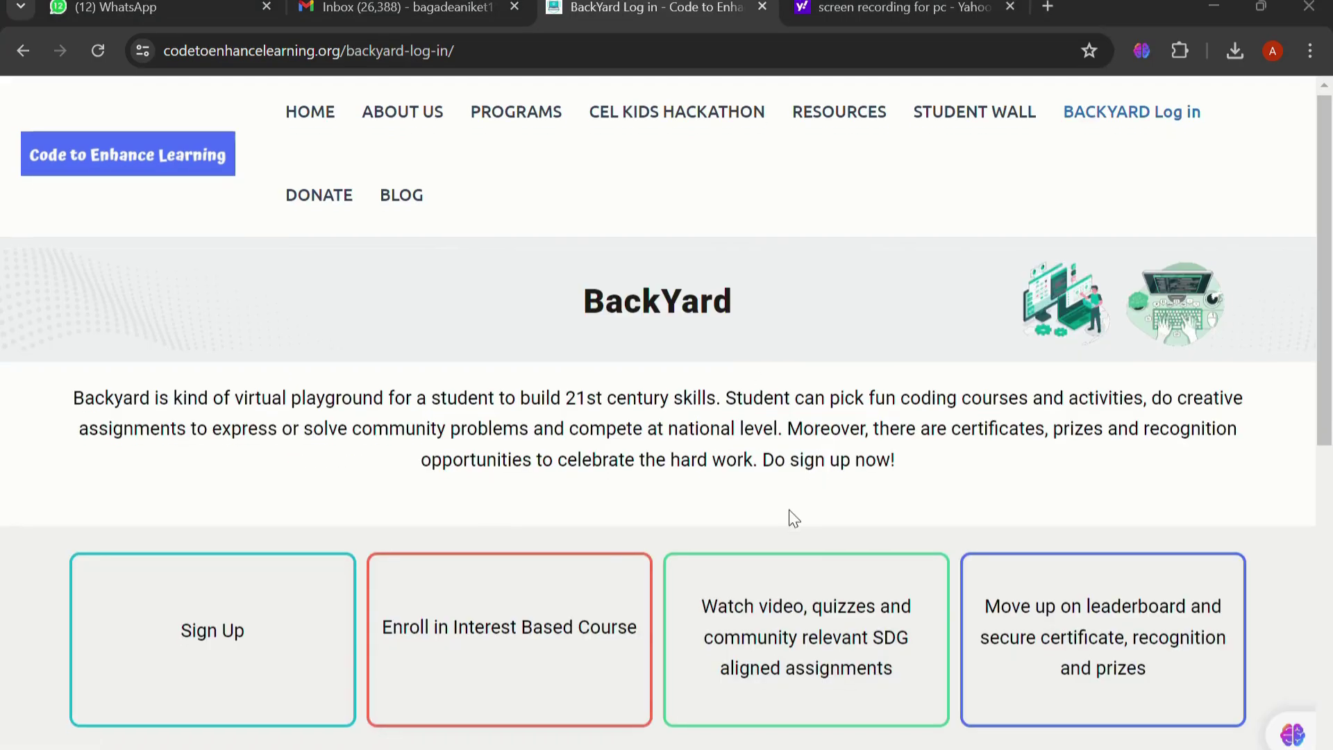
pyautogui.scroll(-3, 788, 514)
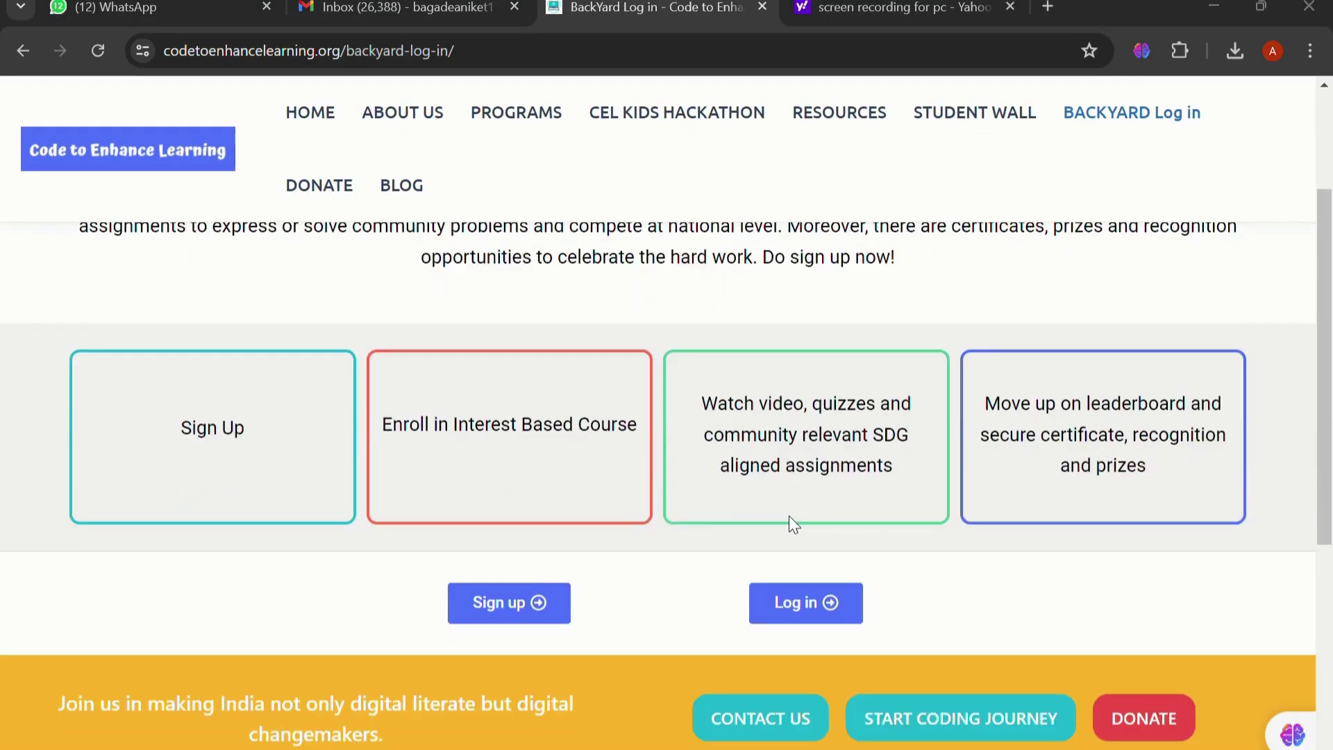
# Open the BackYard login form and enter the account e-mail address
pyautogui.click(800, 614)
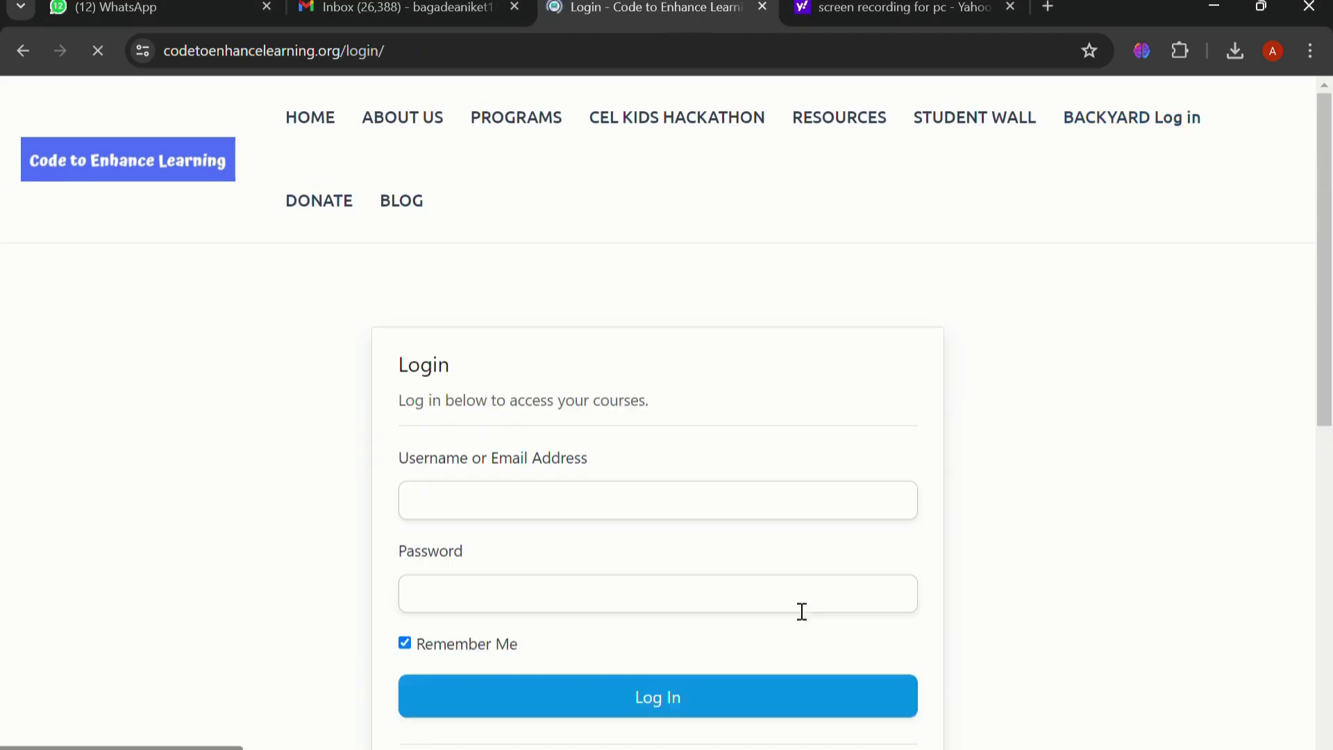
pyautogui.click(536, 490)
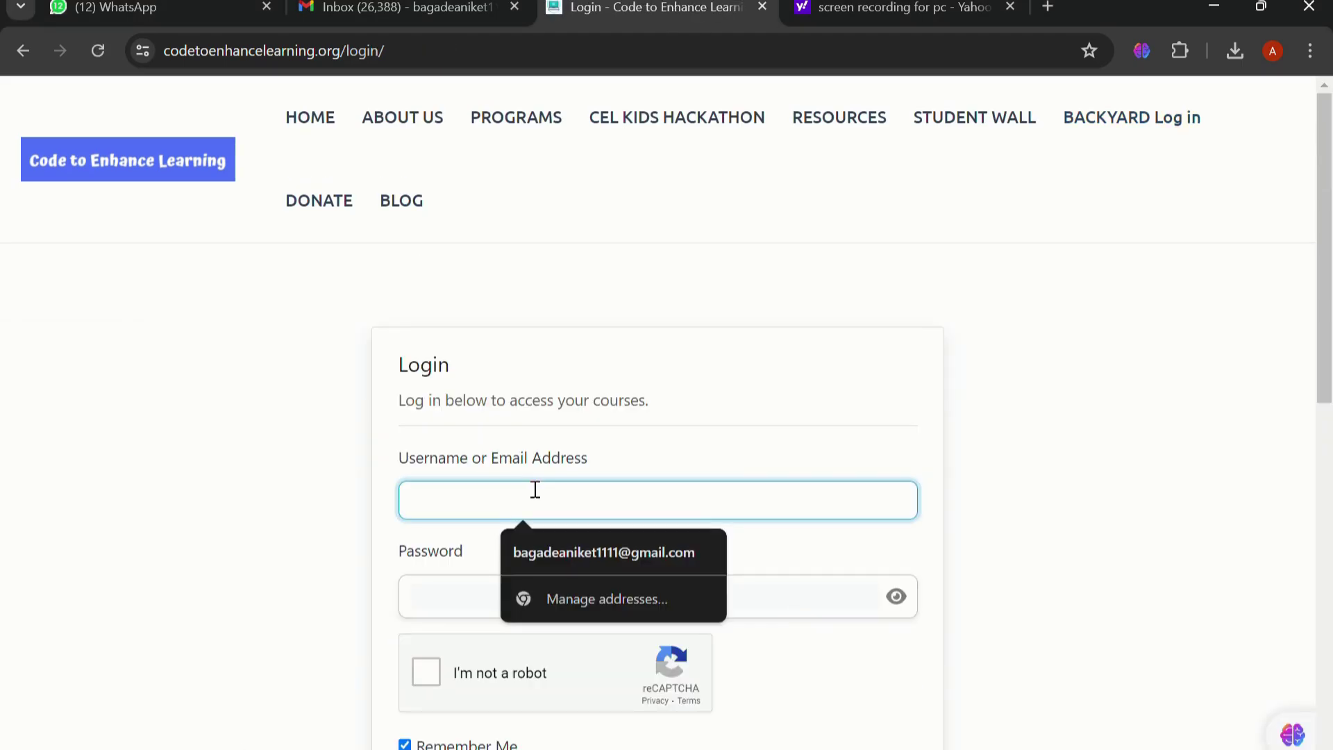
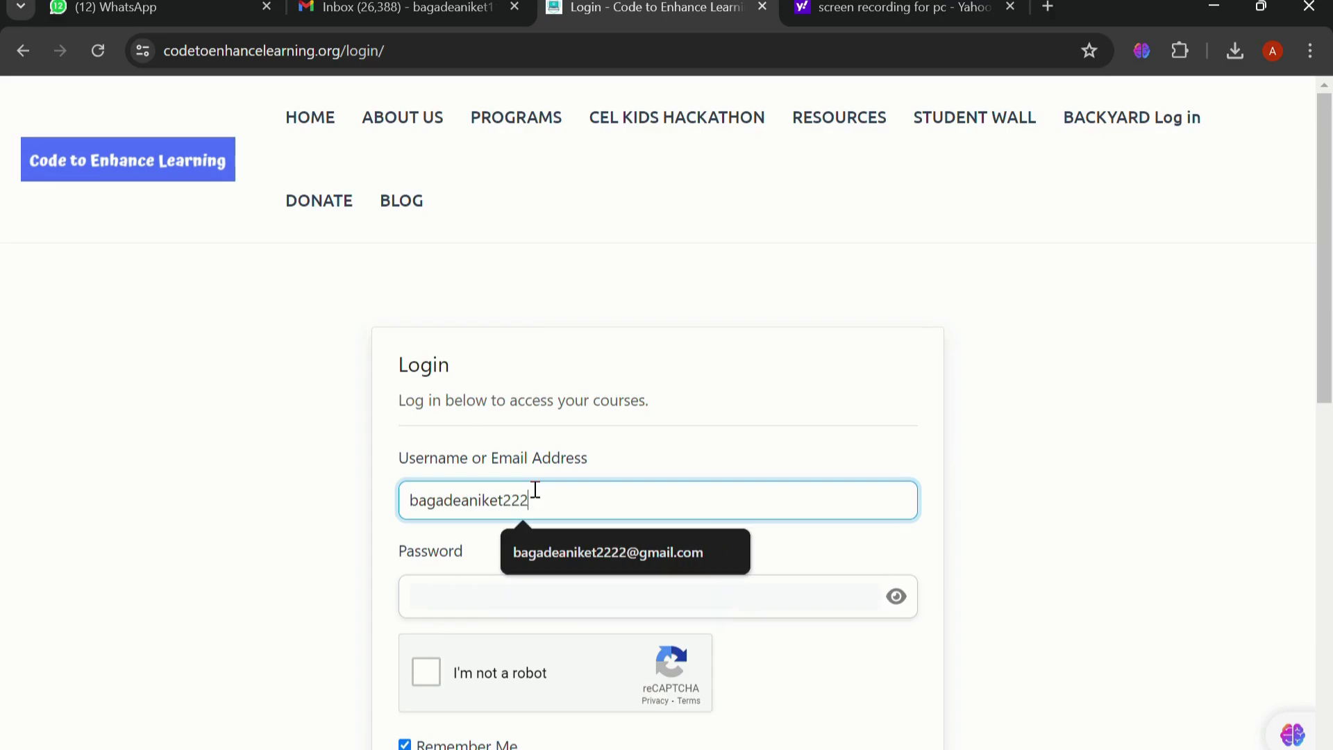
pyautogui.click(576, 555)
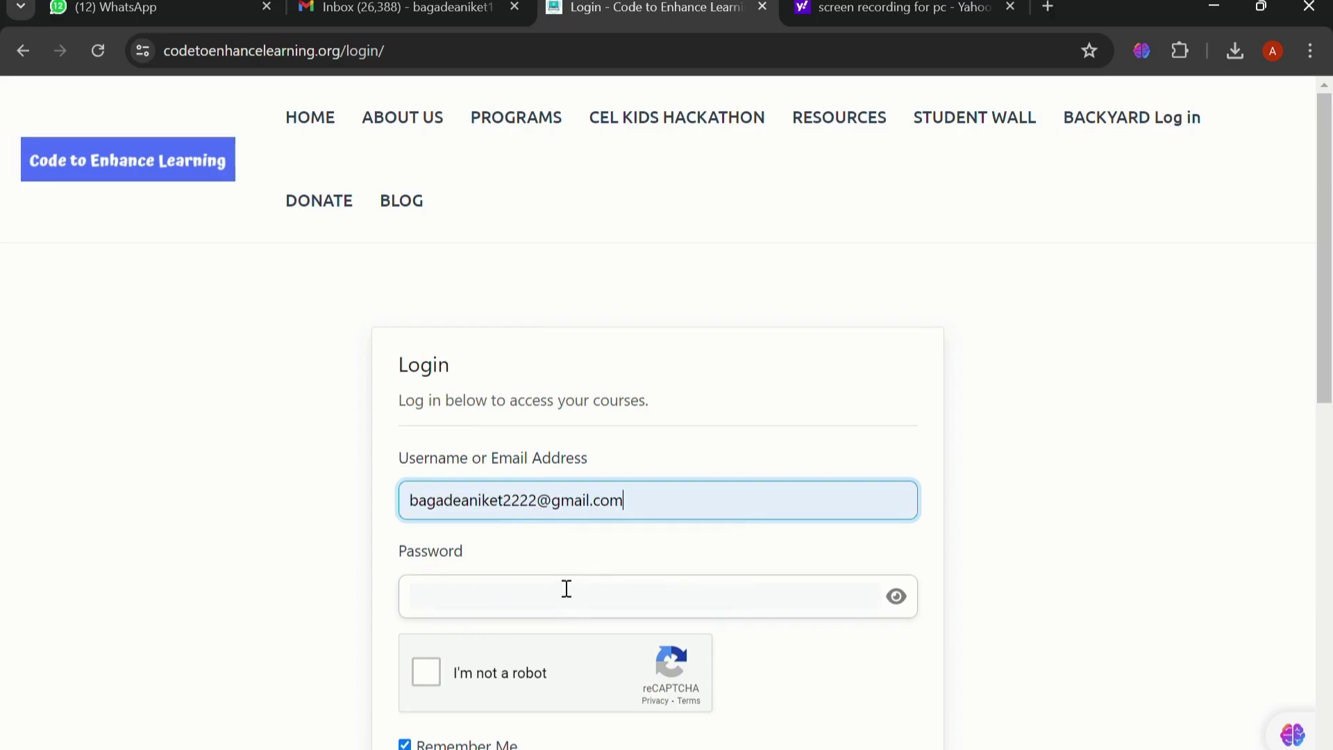
# Enter the account password, tick 'I'm not a robot', and log in
pyautogui.click(565, 589)
pyautogui.write('***')
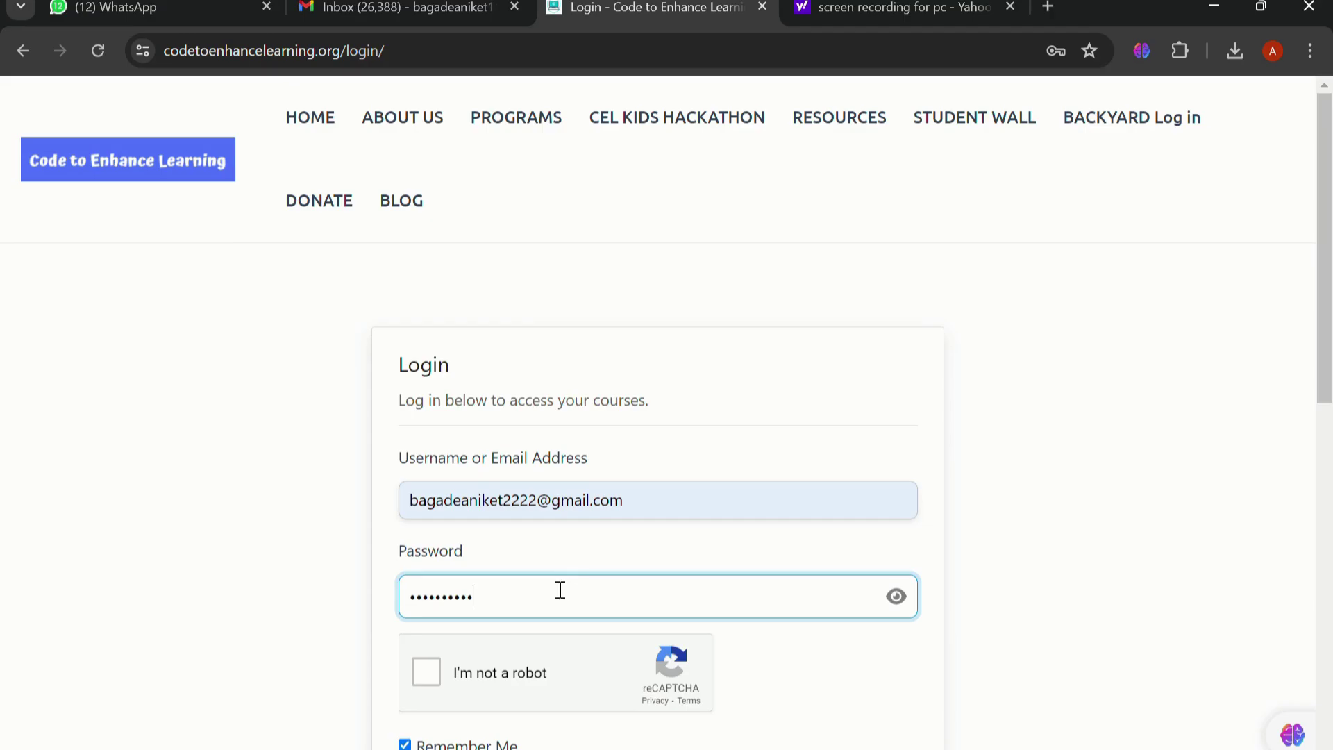
pyautogui.click(426, 671)
pyautogui.scroll(-1, 427, 678)
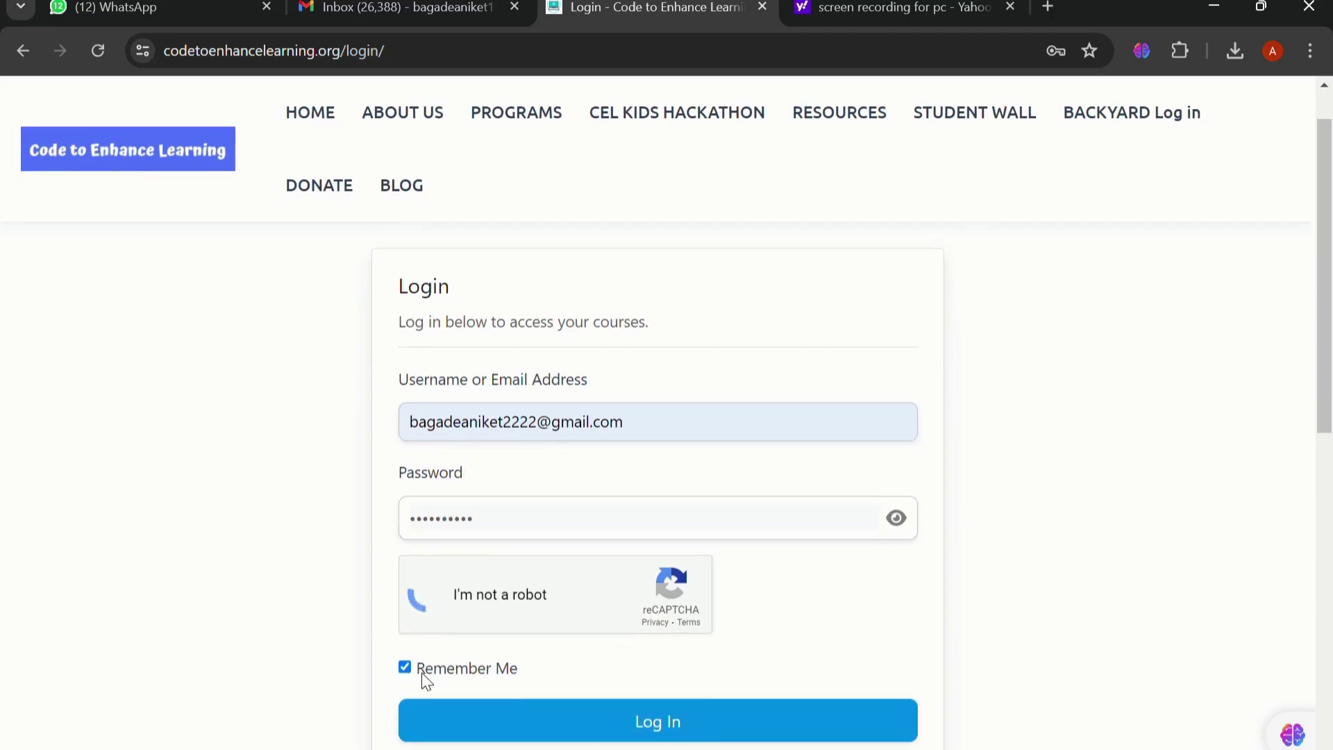
pyautogui.click(637, 722)
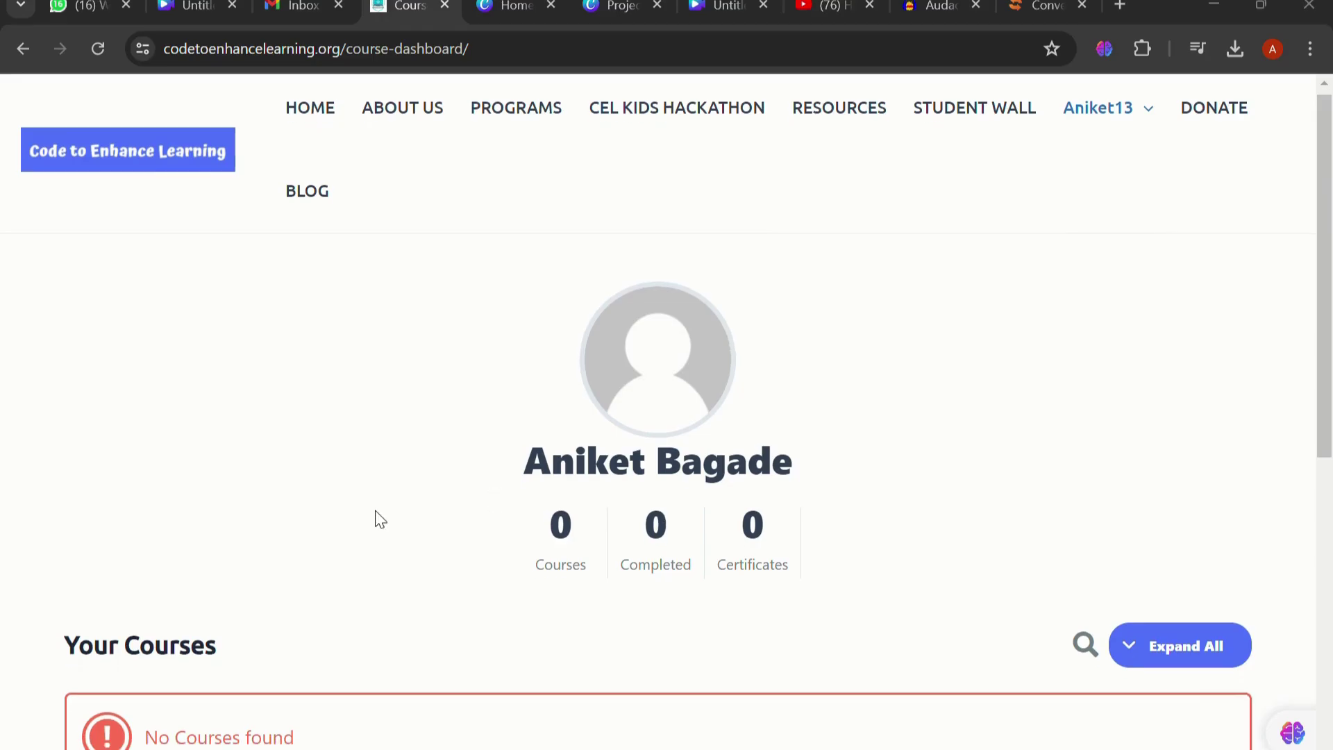
# Open the full Courses list from the username menu
pyautogui.scroll(-4, 375, 517)
pyautogui.scroll(3, 375, 517)
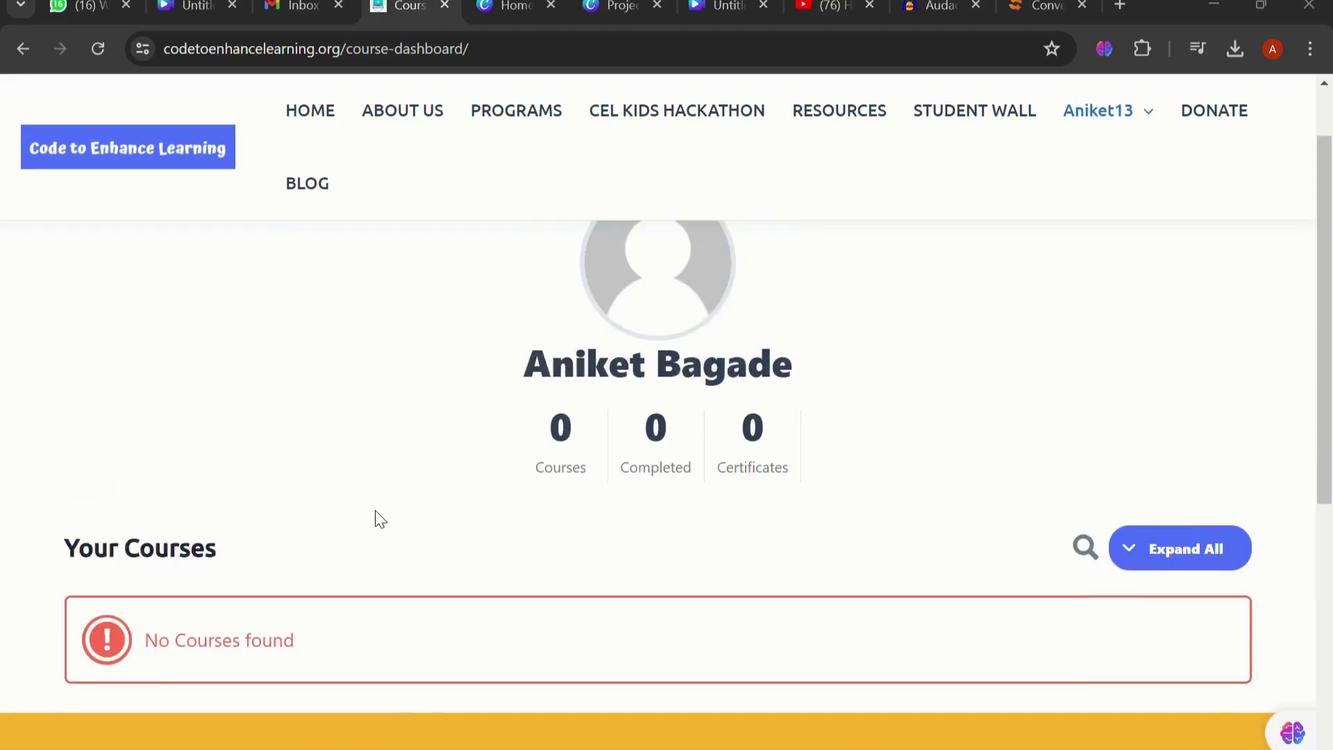
pyautogui.moveTo(1109, 115)
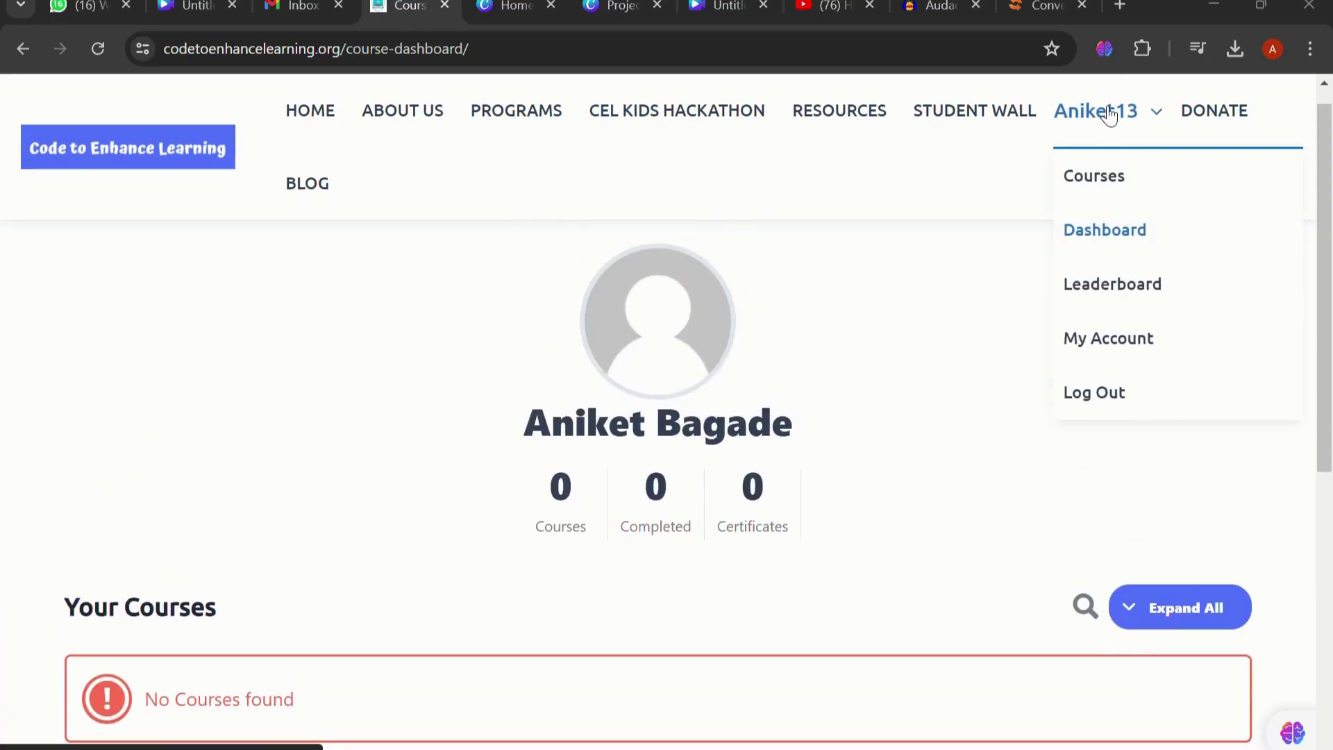
pyautogui.click(1096, 182)
# Browse the course cards and open 'Learn to code with Scratch'
pyautogui.scroll(-3, 327, 378)
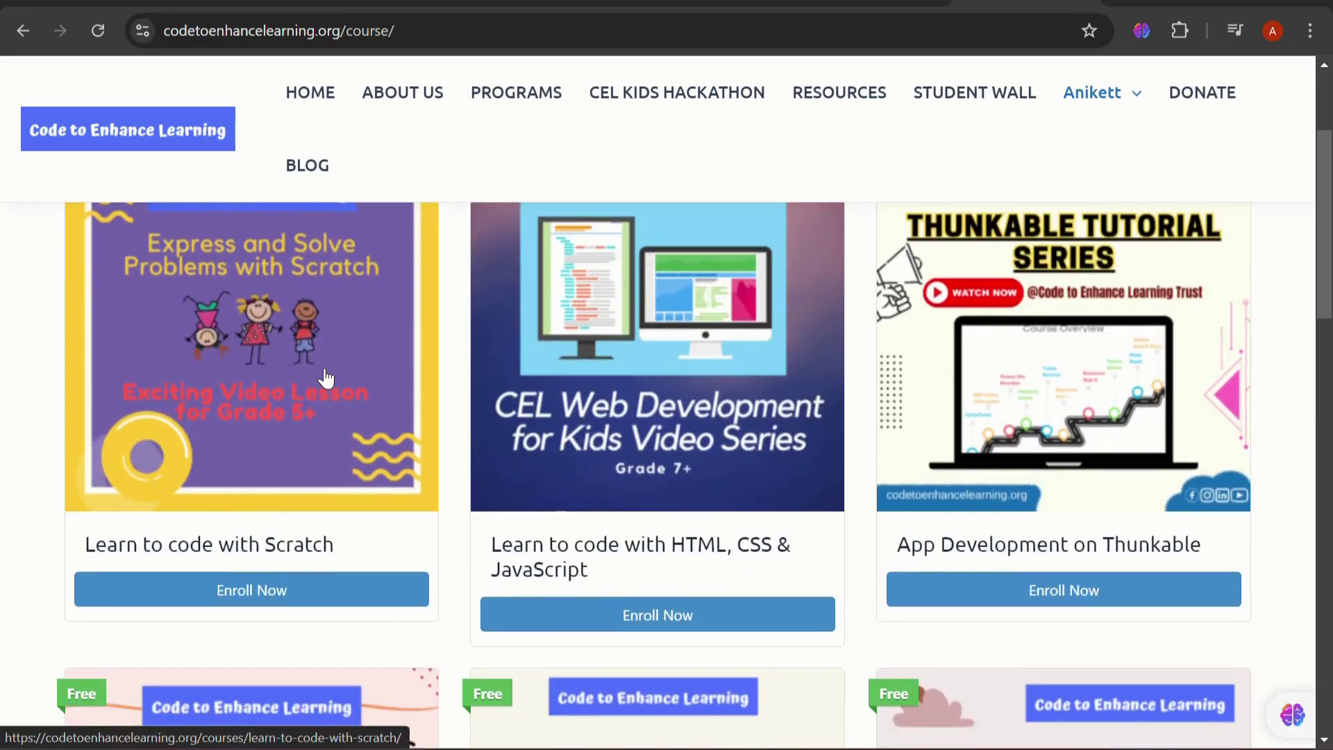
pyautogui.scroll(-1, 325, 379)
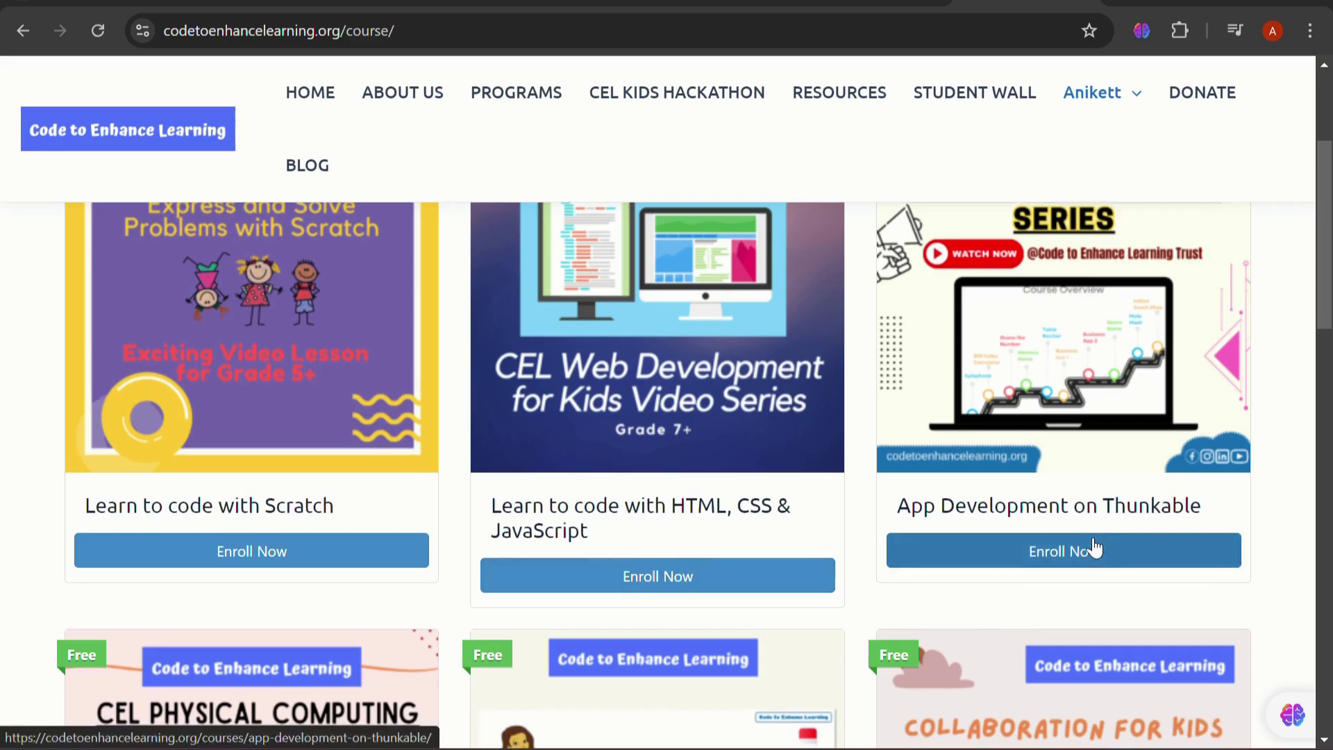
pyautogui.scroll(-7, 1095, 549)
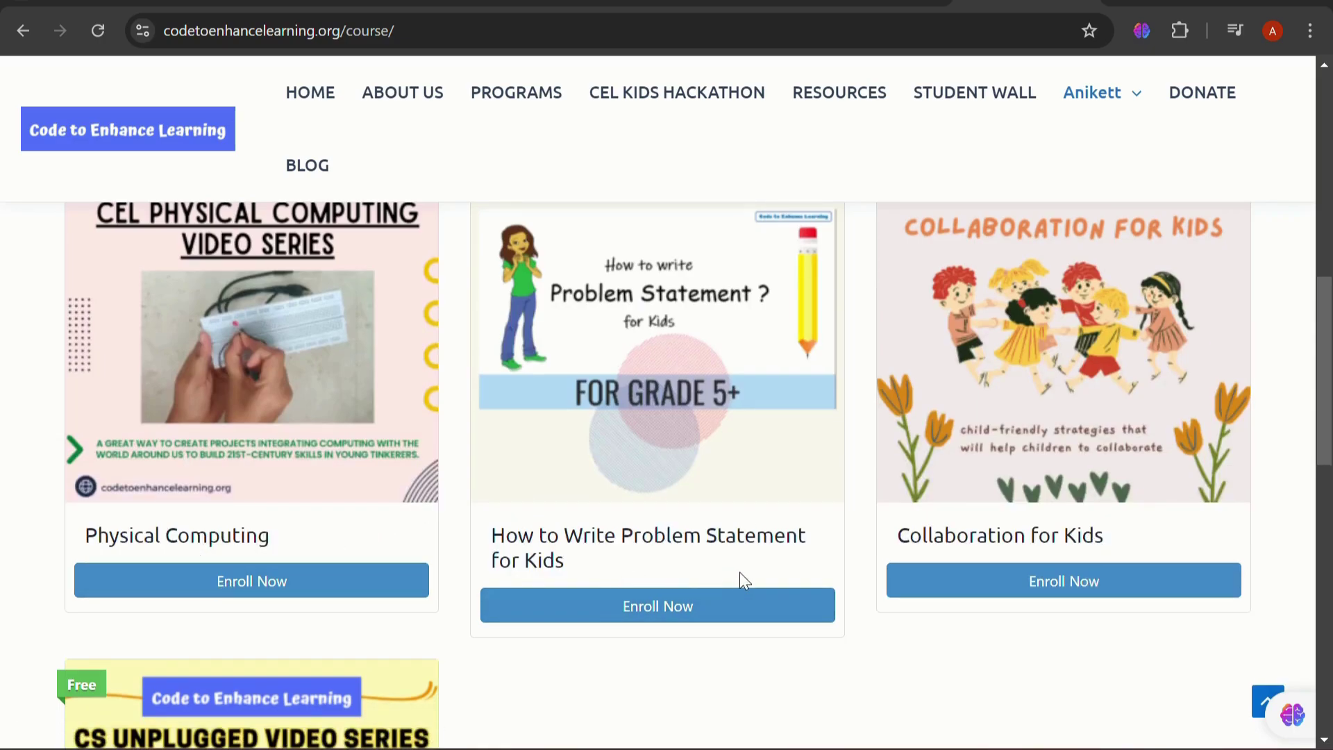
pyautogui.scroll(-1, 1095, 580)
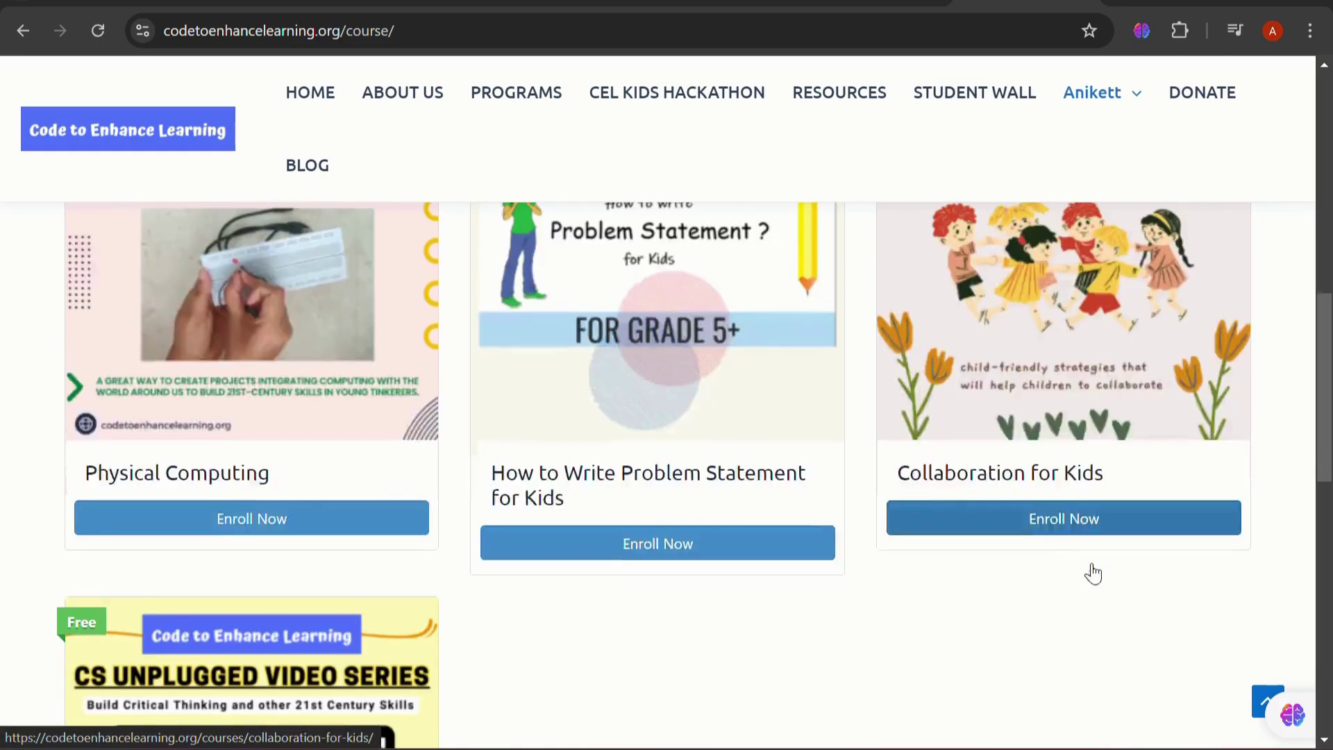
pyautogui.scroll(-1, 1046, 531)
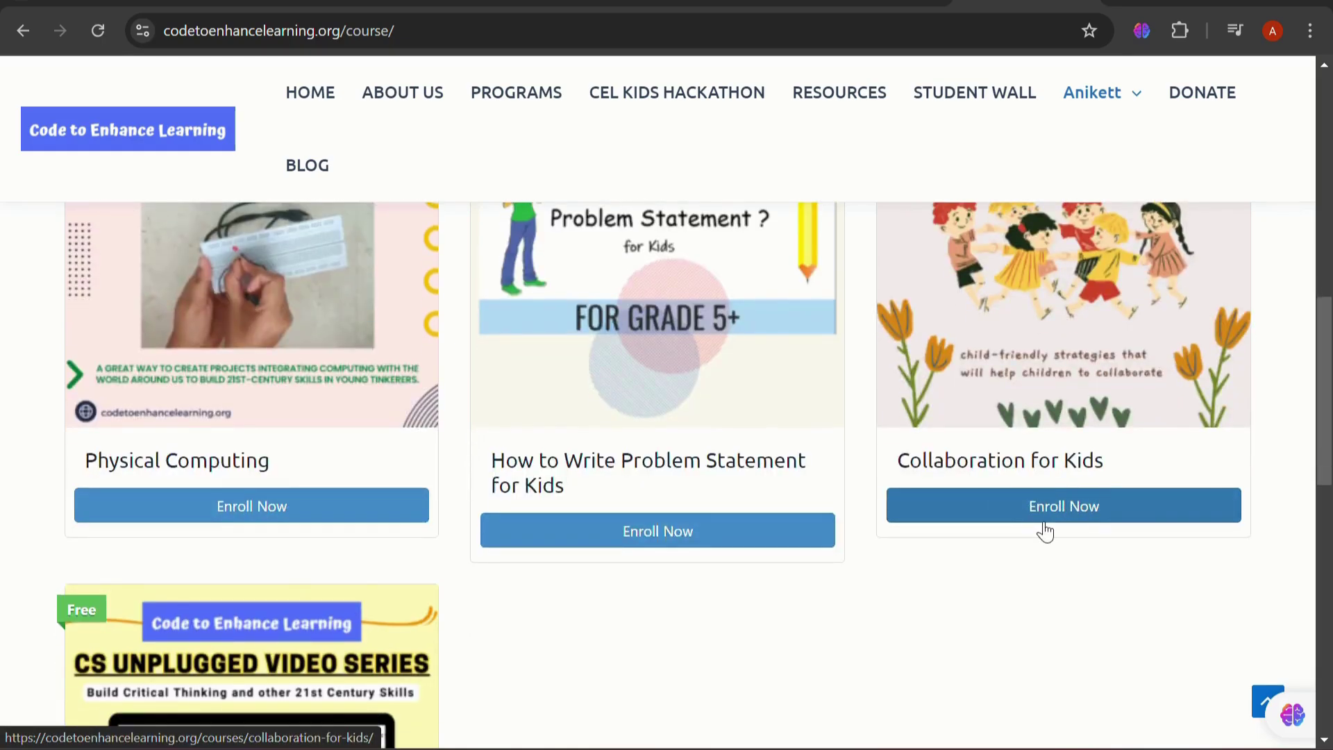
pyautogui.scroll(-7, 1046, 531)
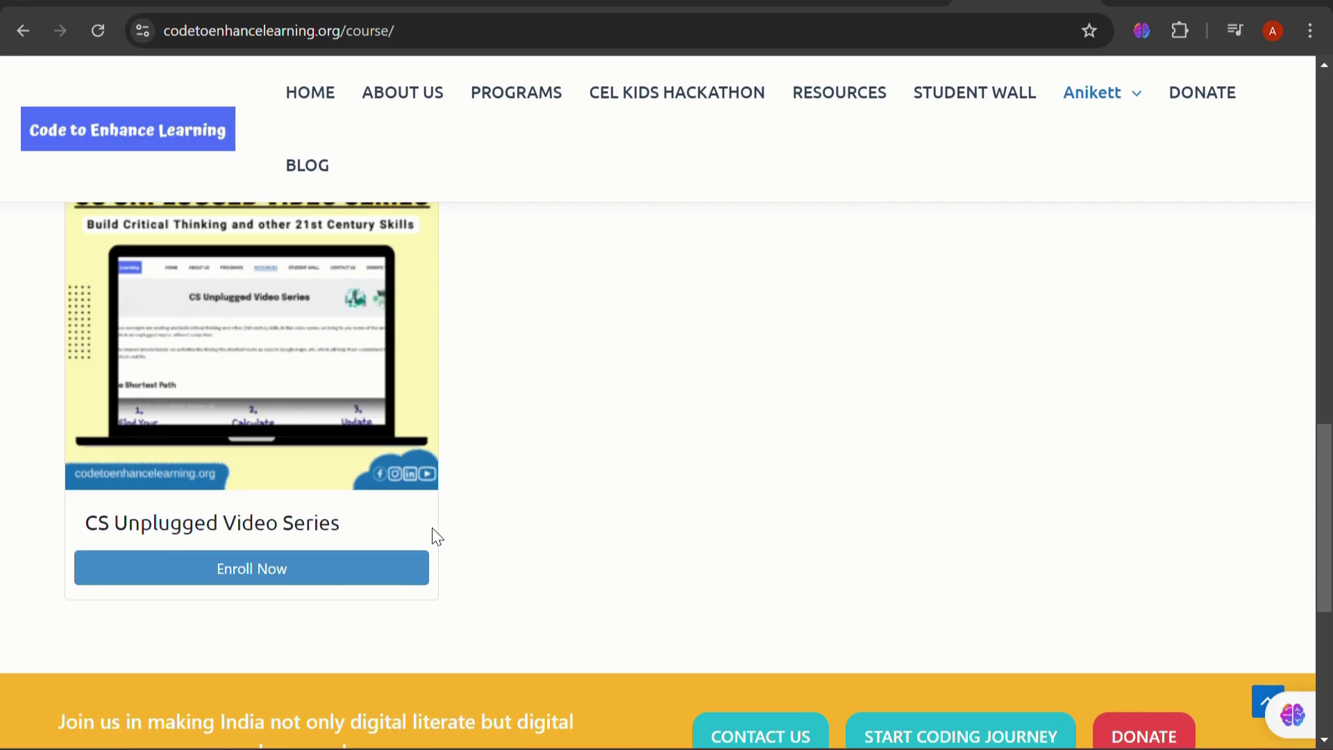
pyautogui.scroll(15, 430, 530)
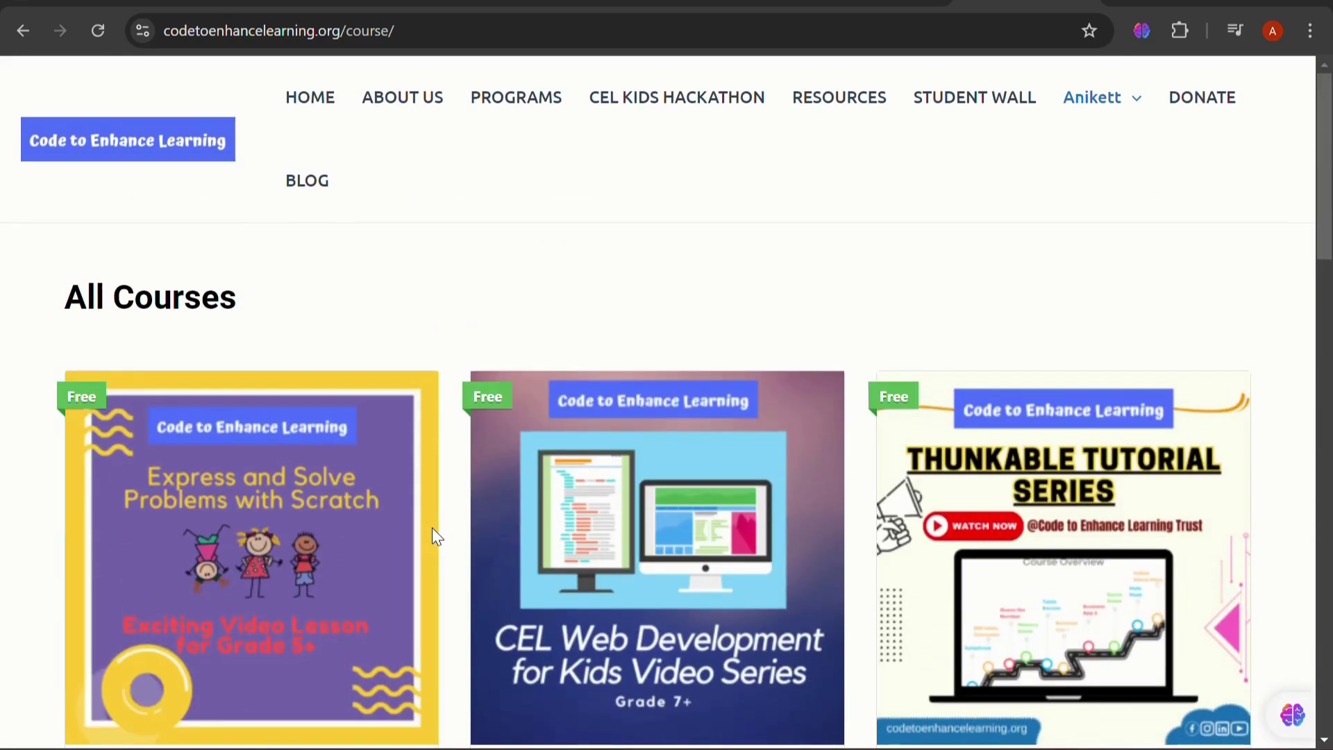
pyautogui.scroll(-2, 432, 531)
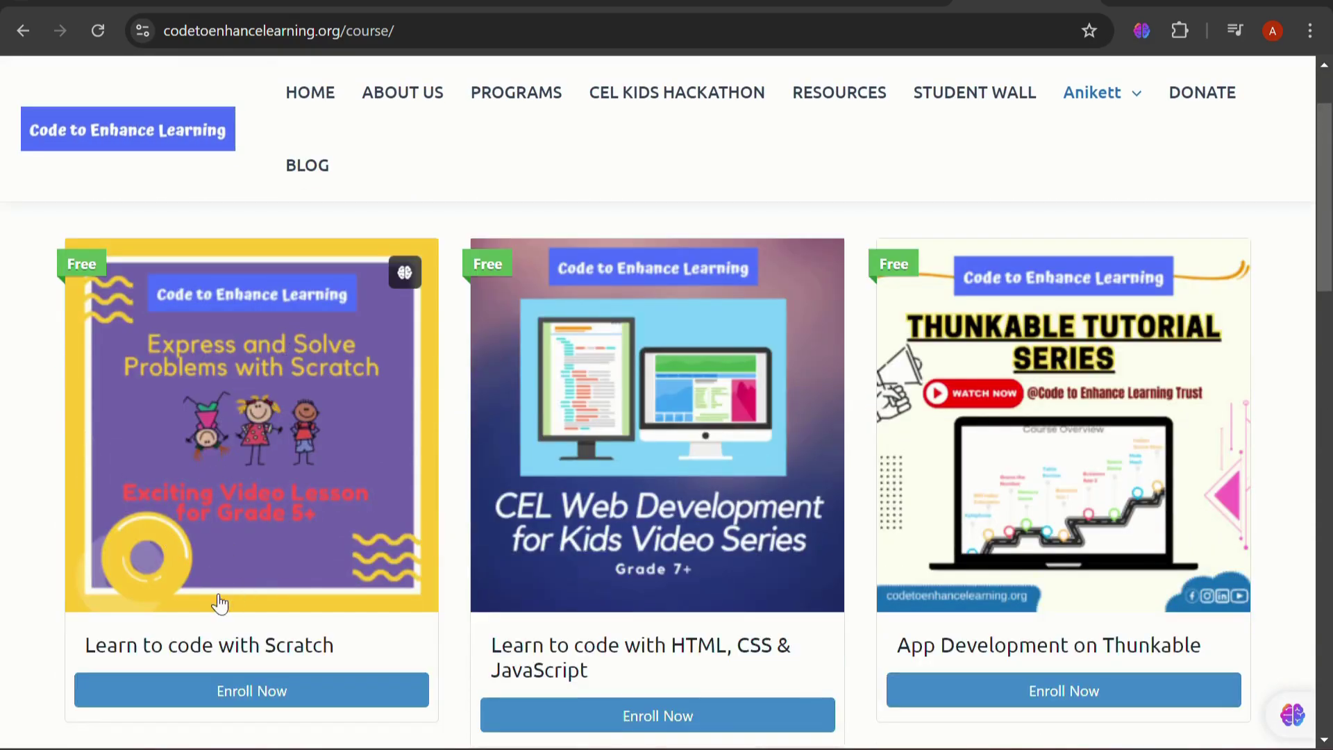
pyautogui.click(269, 701)
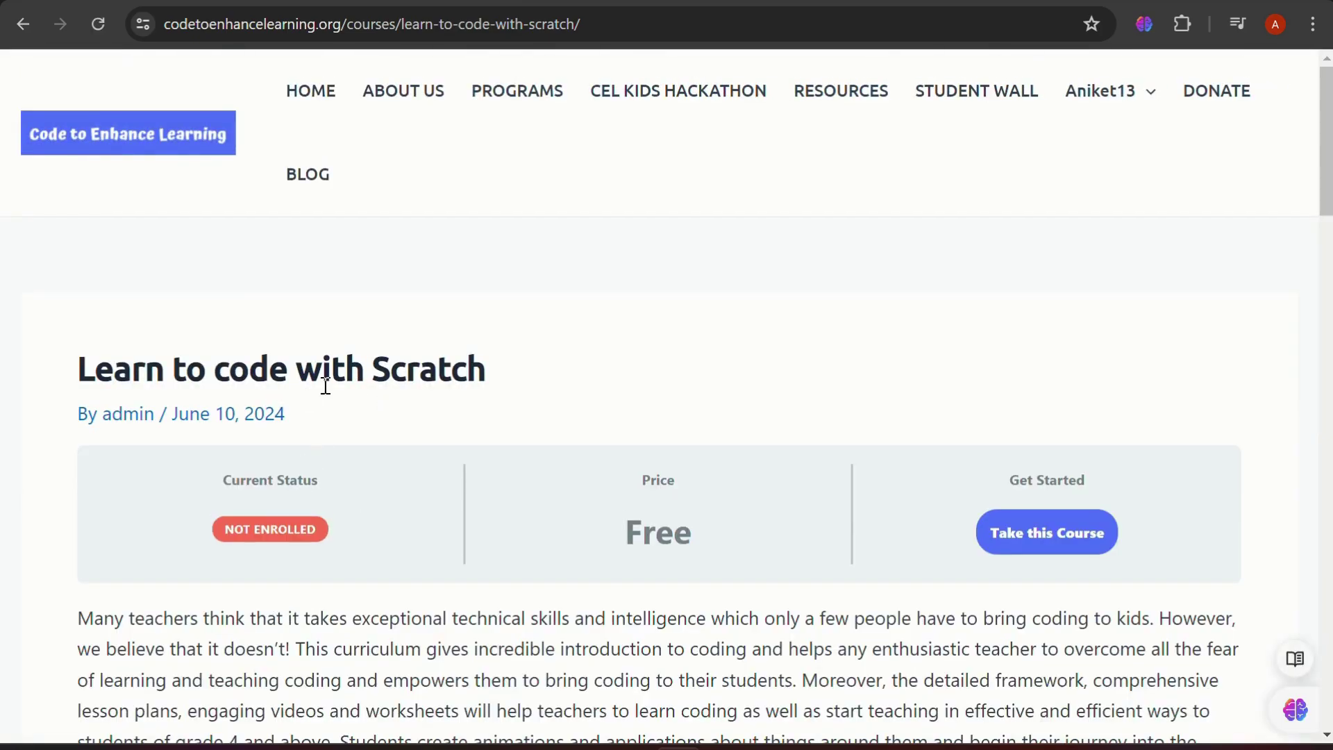
# Review the Scratch course page and take the course, reaching 0% complete with 0/10 steps
pyautogui.scroll(-5, 273, 558)
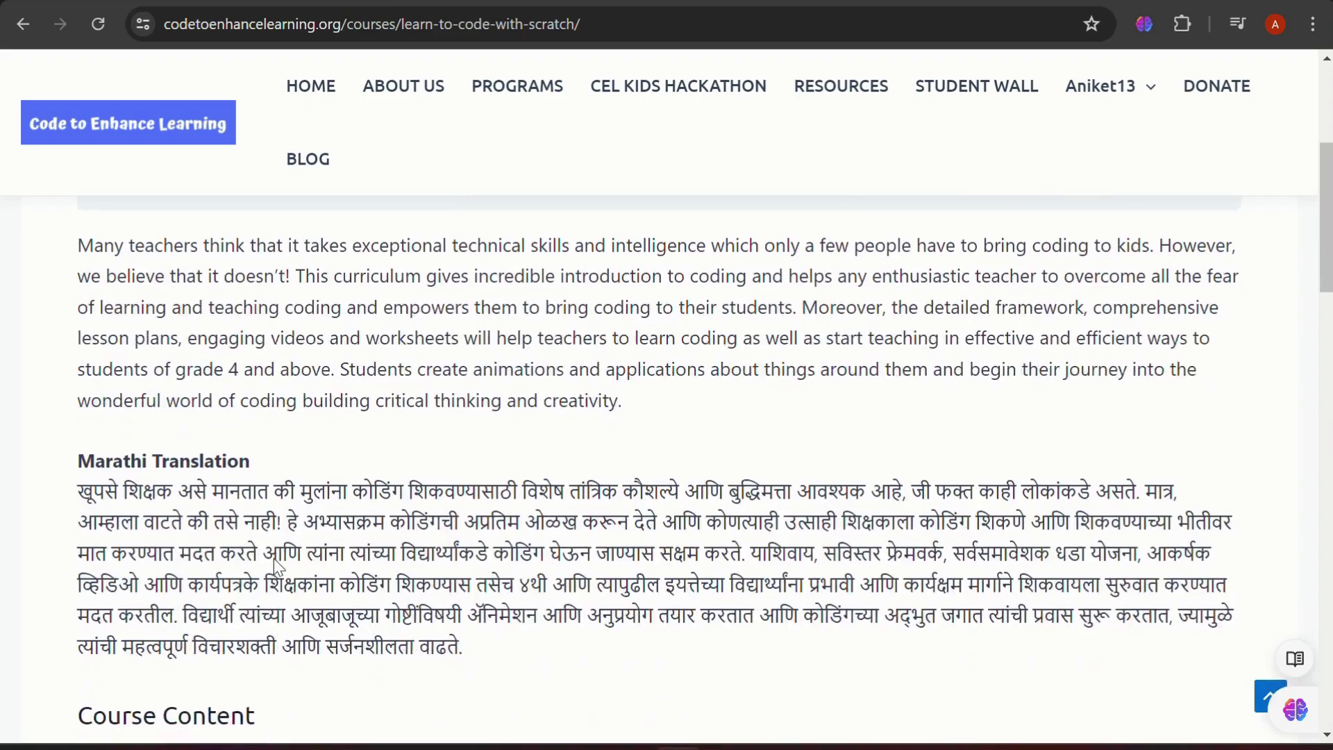
pyautogui.scroll(-3, 94, 587)
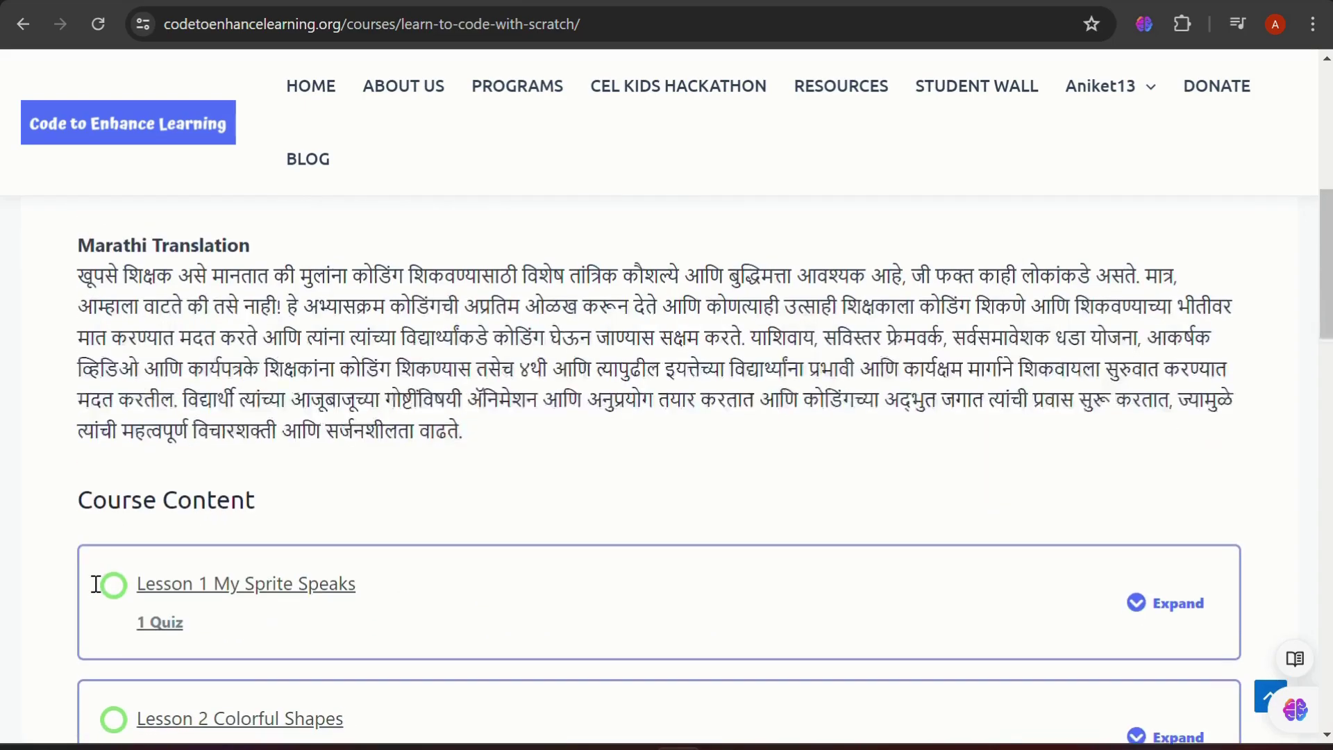
pyautogui.scroll(-1, 99, 592)
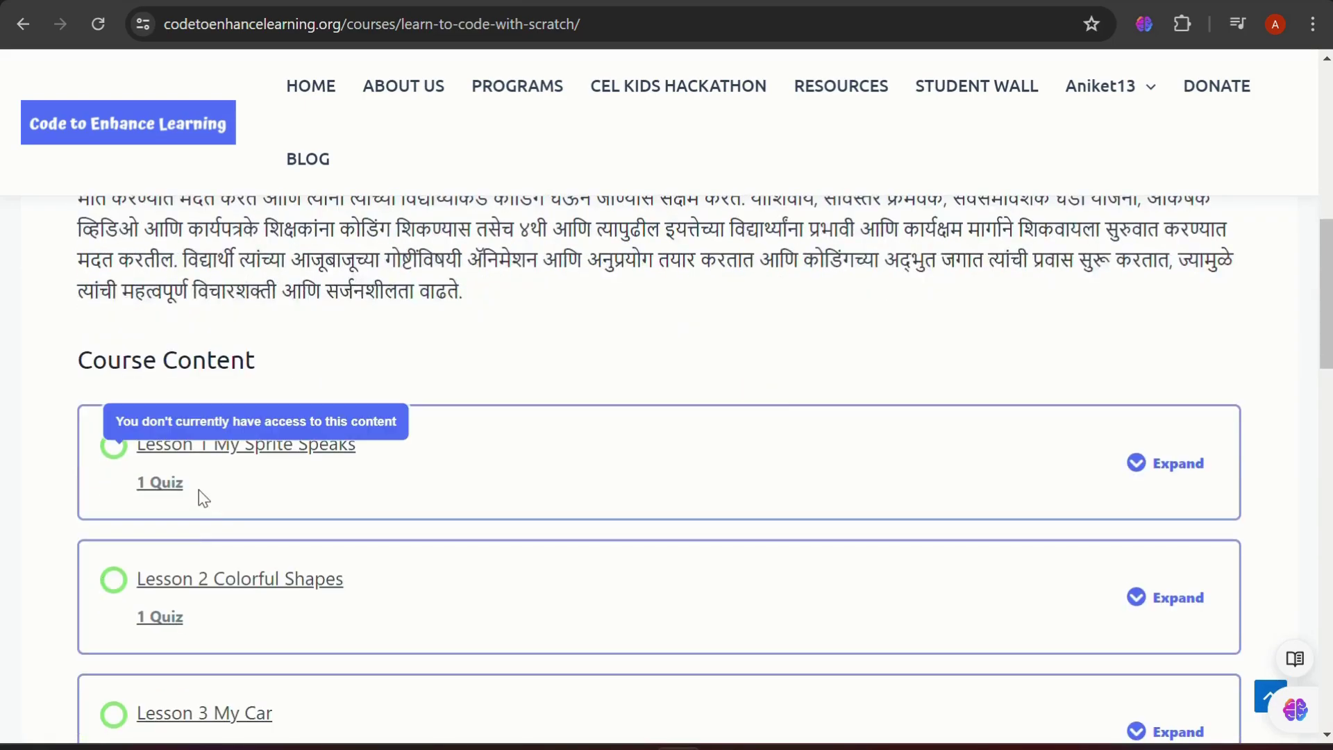
pyautogui.scroll(-3, 311, 497)
pyautogui.scroll(-8, 311, 498)
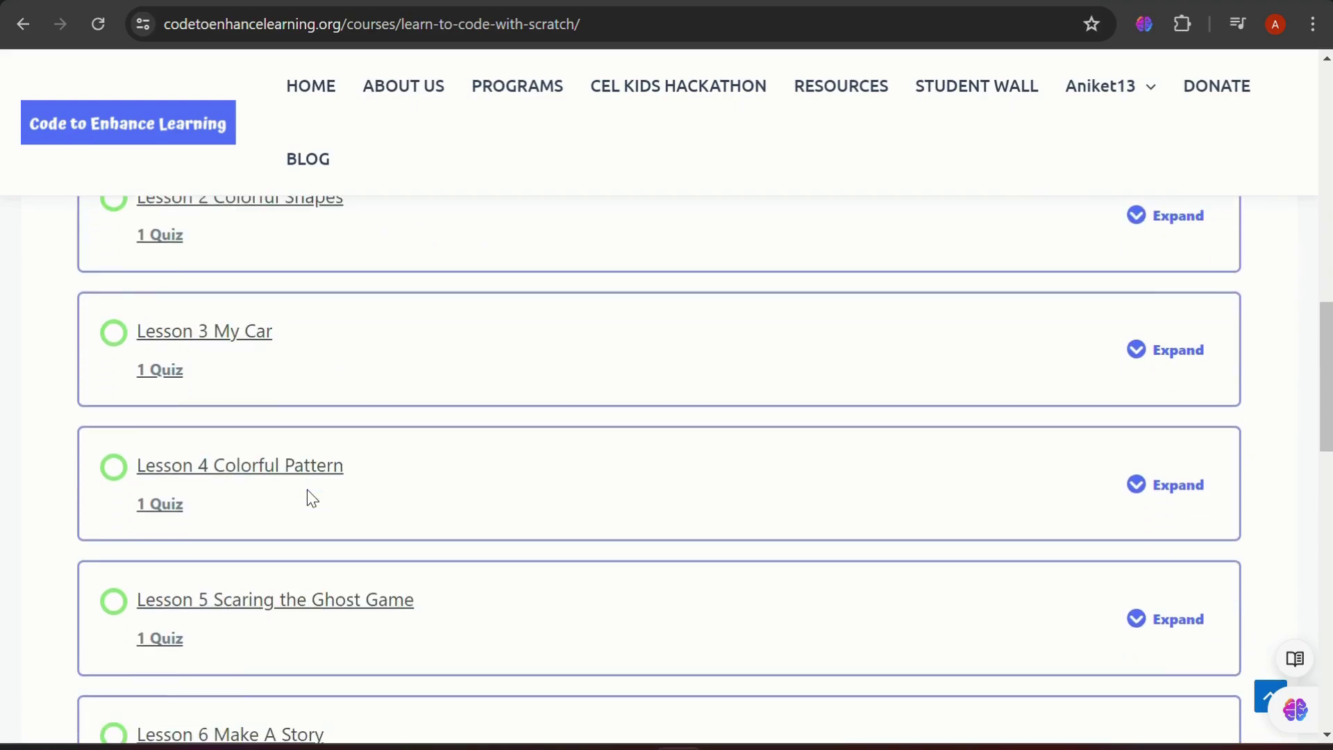
pyautogui.scroll(-6, 311, 498)
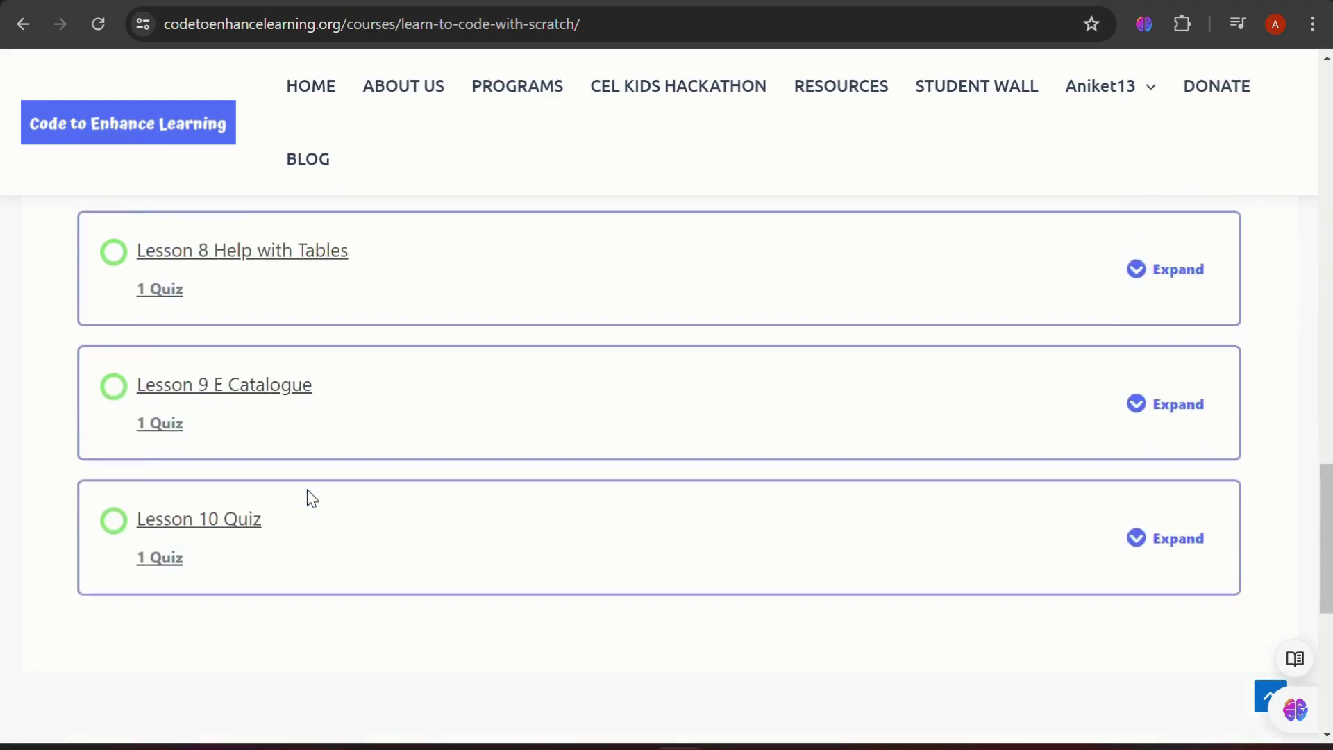
pyautogui.scroll(15, 311, 498)
pyautogui.scroll(10, 311, 498)
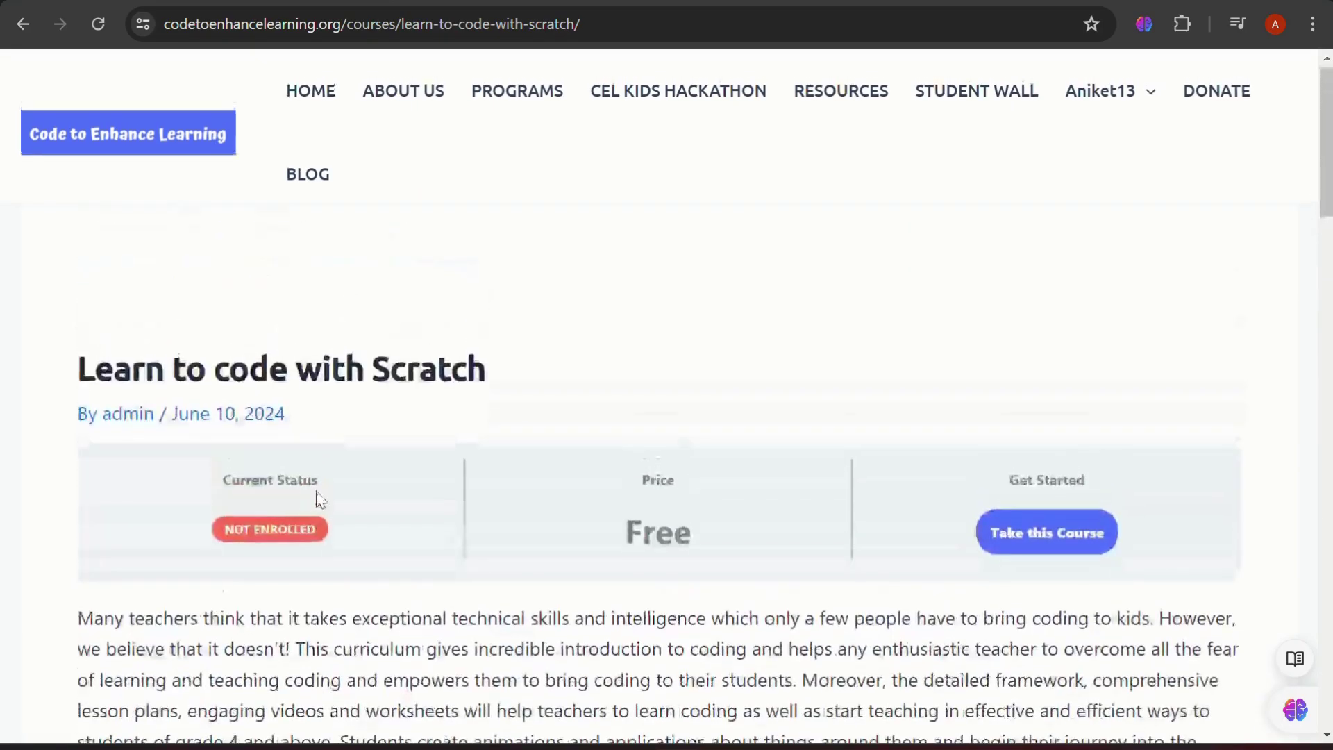
pyautogui.click(1049, 542)
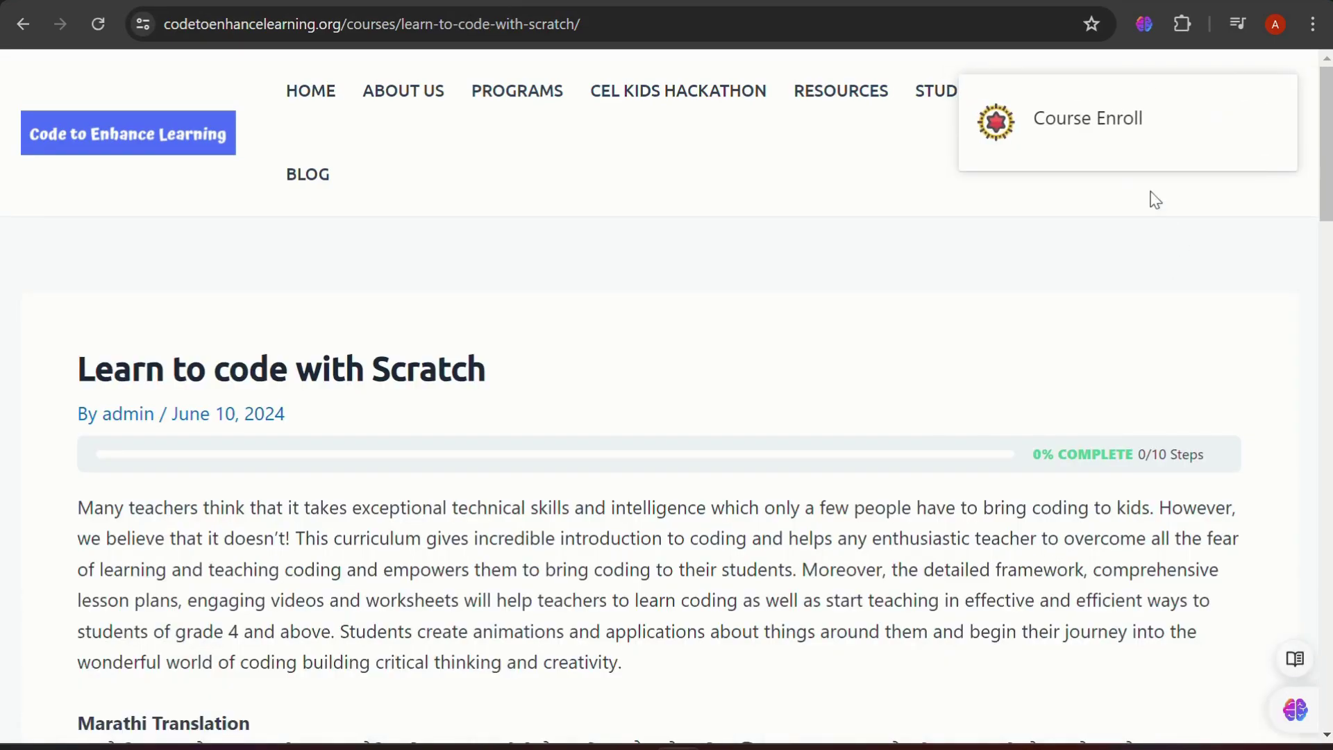
pyautogui.scroll(-5, 661, 455)
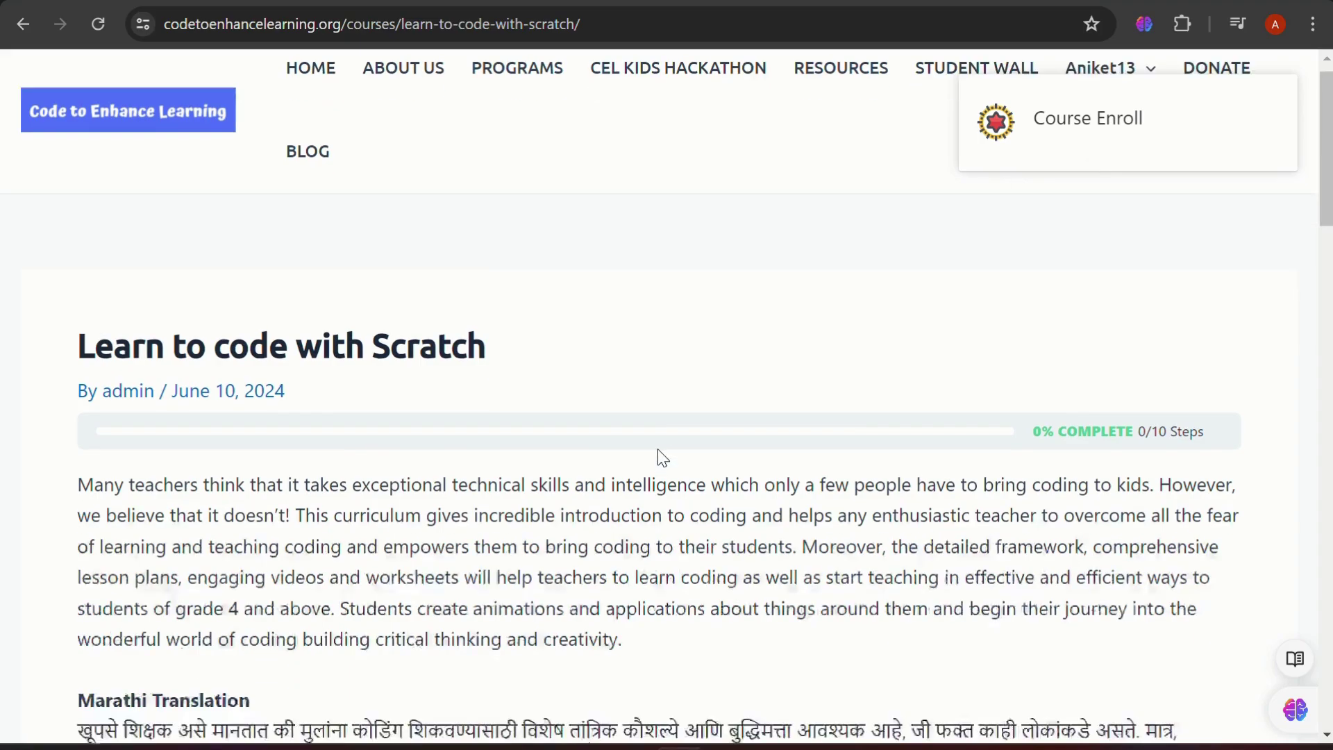
pyautogui.scroll(-5, 661, 456)
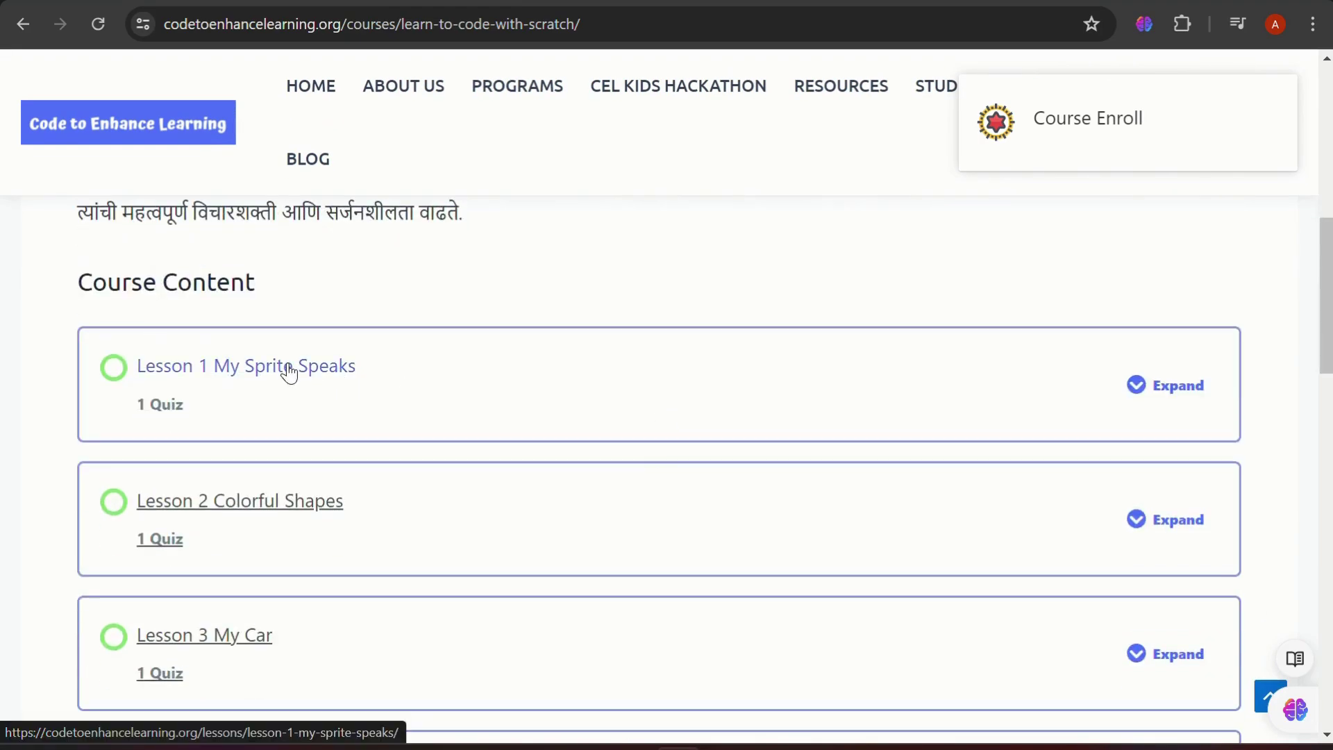
# Open Lesson 1 My Sprite Speaks and look over the lesson page
pyautogui.click(289, 366)
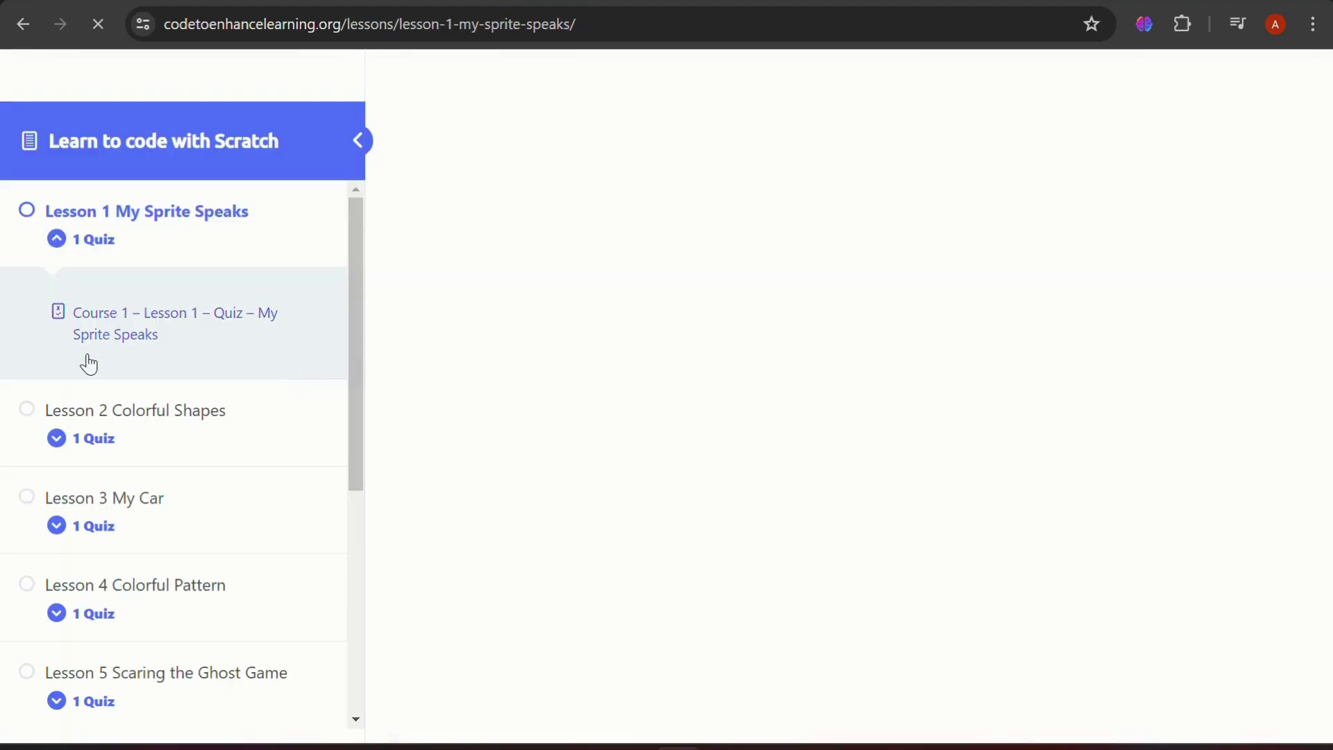
pyautogui.scroll(-6, 92, 451)
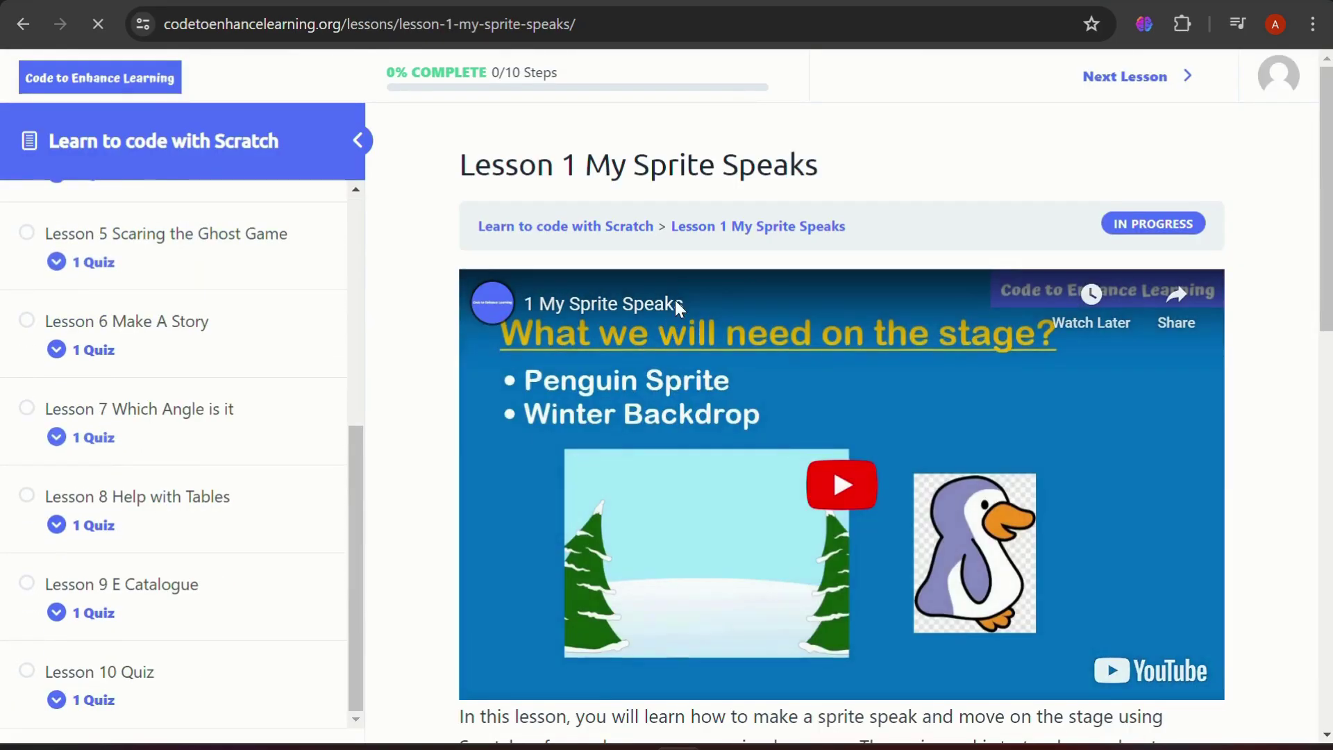
pyautogui.scroll(-6, 705, 410)
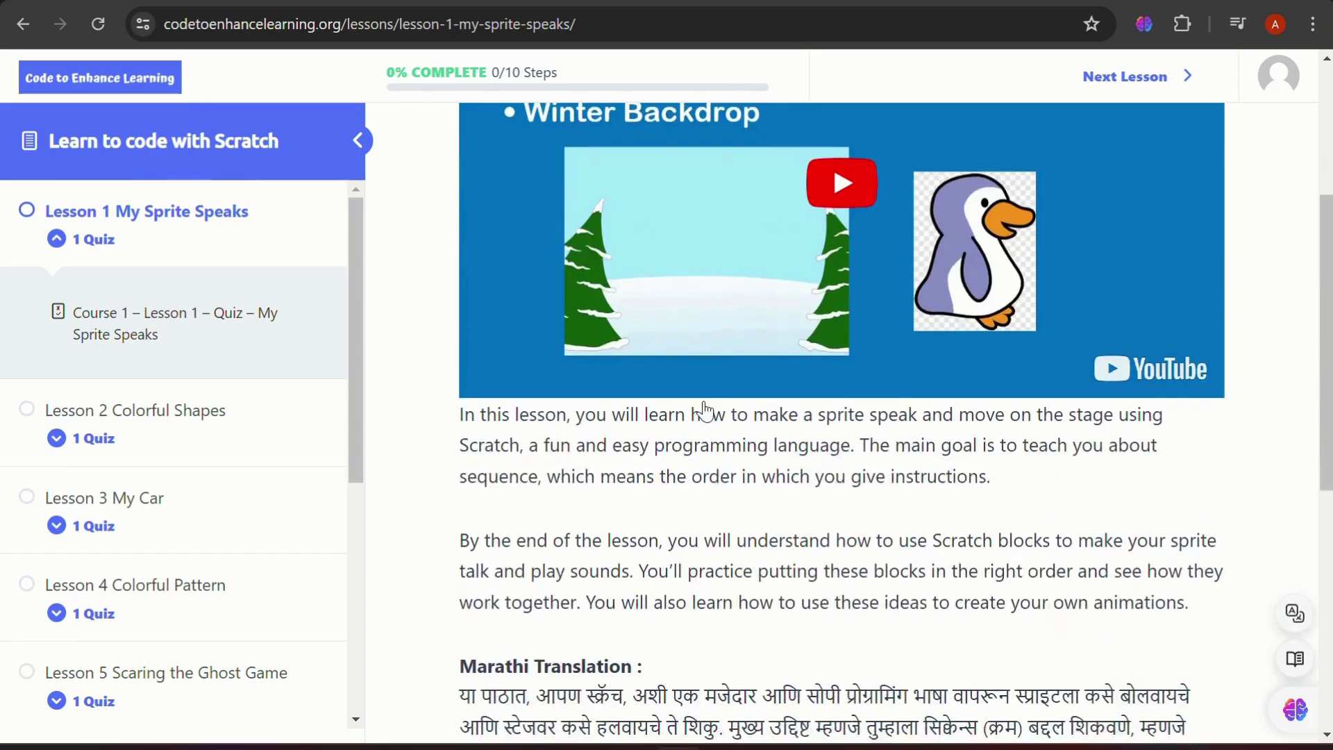
pyautogui.scroll(-3, 639, 603)
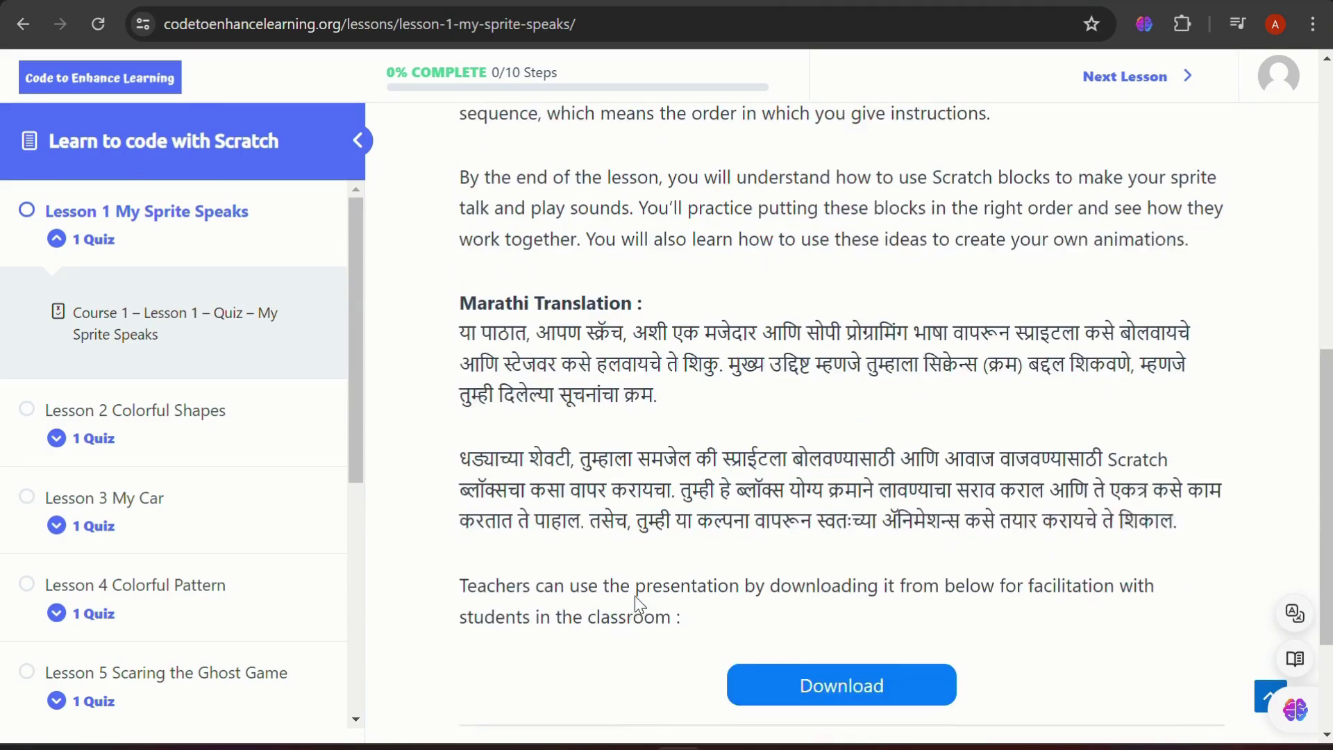
pyautogui.scroll(5, 714, 556)
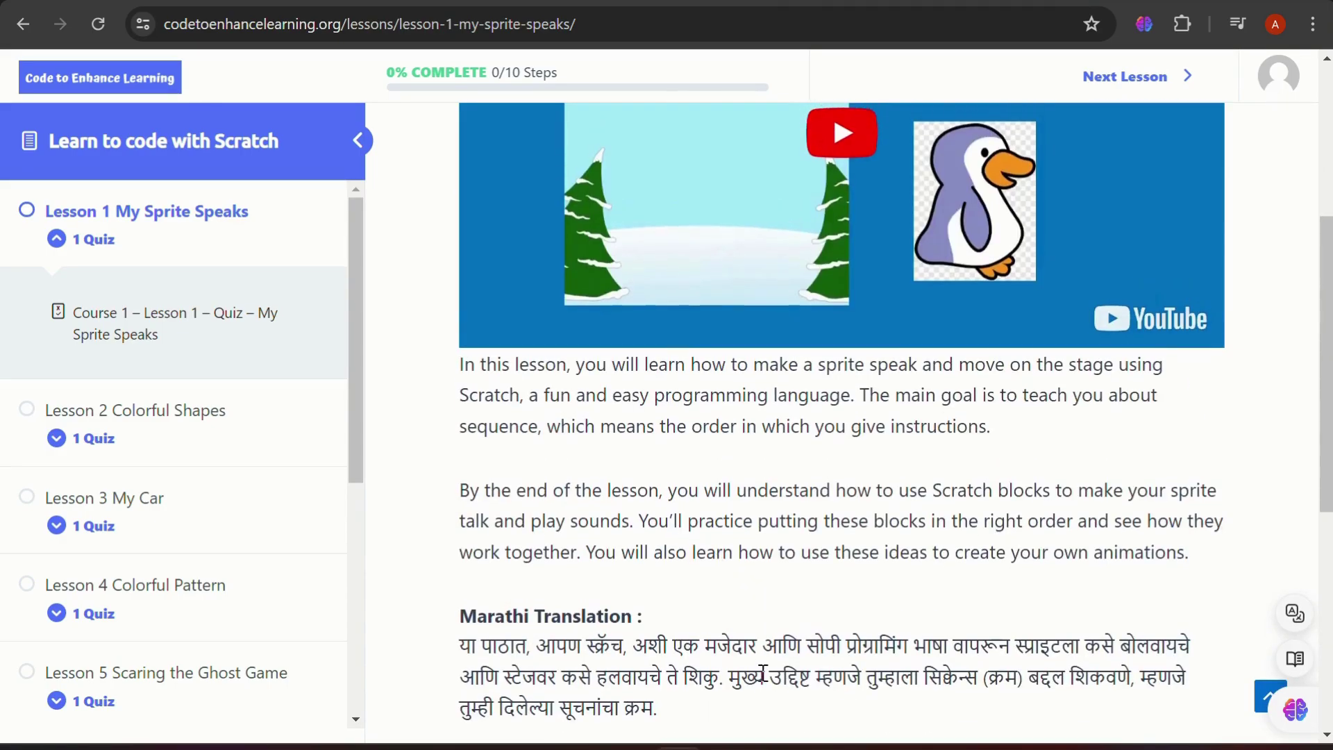
pyautogui.scroll(3, 844, 459)
# Play the Lesson 1 video, adjust its volume, skip ahead 5 seconds, and pause it
pyautogui.click(839, 352)
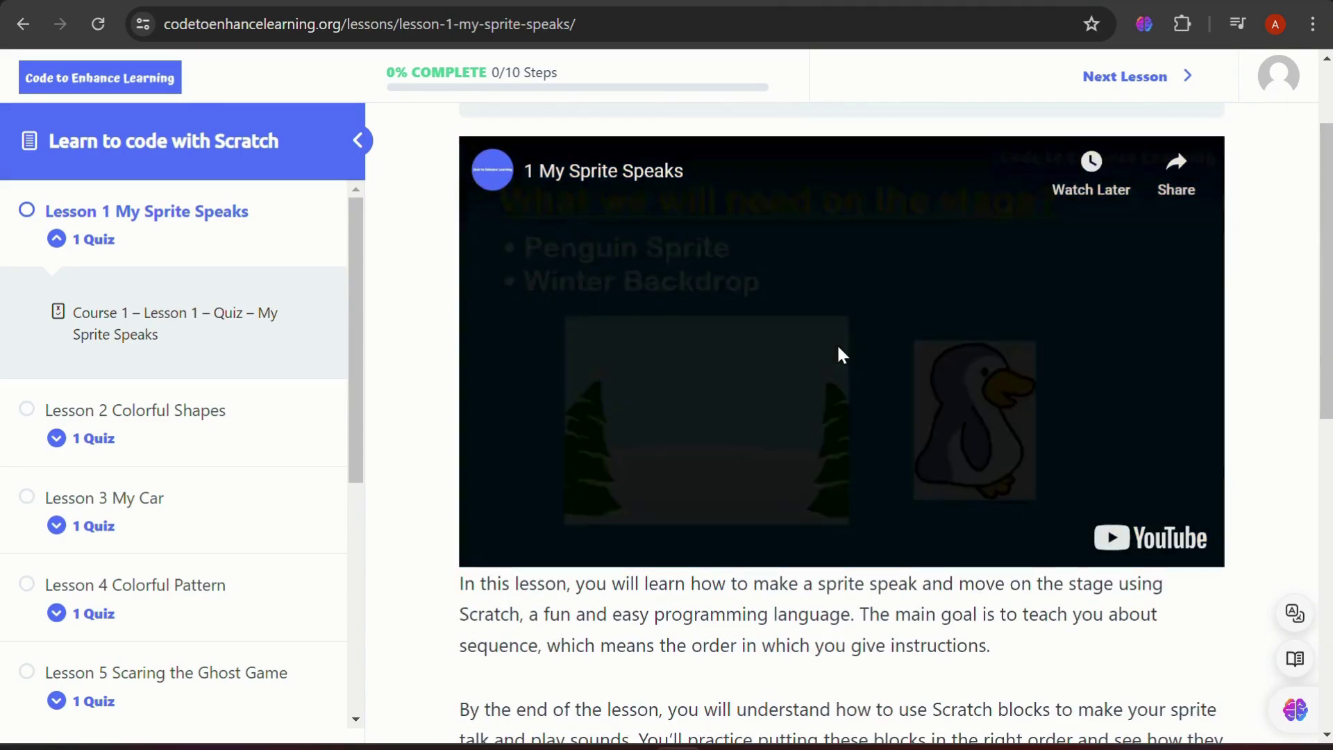
pyautogui.press('XF86AudioLowerVolume')
pyautogui.press('XF86AudioLowerVolume')
pyautogui.press('XF86AudioLowerVolume')
pyautogui.press('XF86AudioLowerVolume')
pyautogui.press('XF86AudioLowerVolume')
pyautogui.press('XF86AudioLowerVolume')
pyautogui.press('XF86AudioLowerVolume')
pyautogui.press('XF86AudioLowerVolume')
pyautogui.press('XF86AudioLowerVolume')
pyautogui.press('XF86AudioLowerVolume')
pyautogui.press('XF86AudioLowerVolume')
pyautogui.press('XF86AudioLowerVolume')
pyautogui.press('XF86AudioLowerVolume')
pyautogui.press('XF86AudioLowerVolume')
pyautogui.press('XF86AudioLowerVolume')
pyautogui.press('XF86AudioLowerVolume')
pyautogui.press('XF86AudioLowerVolume')
pyautogui.press('XF86AudioLowerVolume')
pyautogui.press('XF86AudioLowerVolume')
pyautogui.press('XF86AudioLowerVolume')
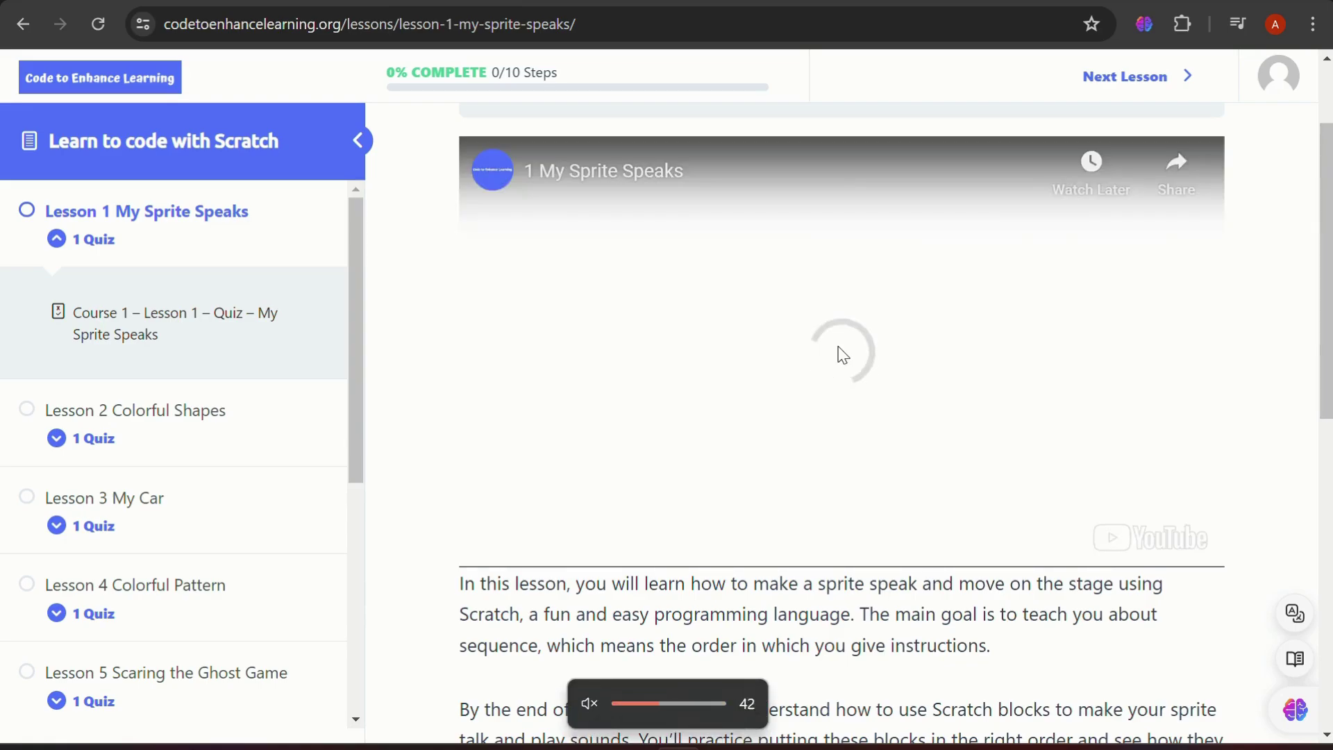
pyautogui.press('XF86AudioRaiseVolume')
pyautogui.press('XF86AudioRaiseVolume')
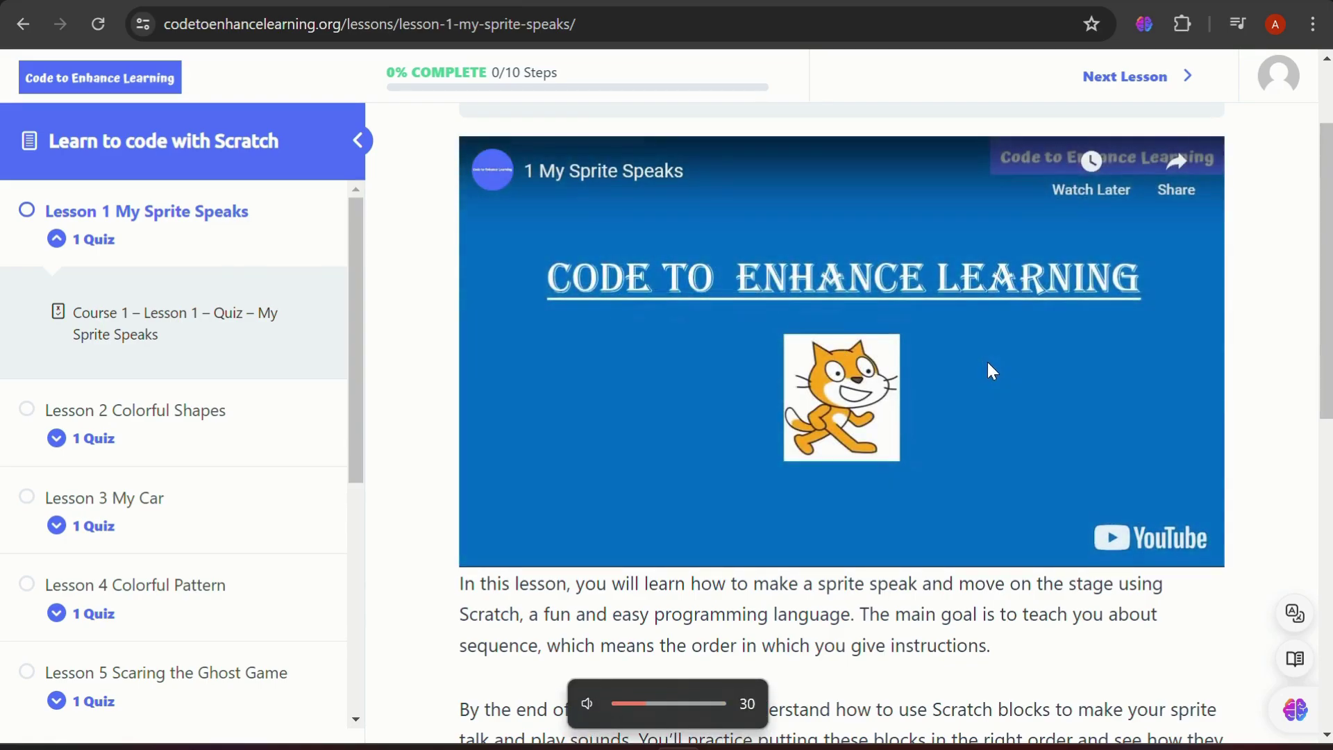
pyautogui.press('Right')
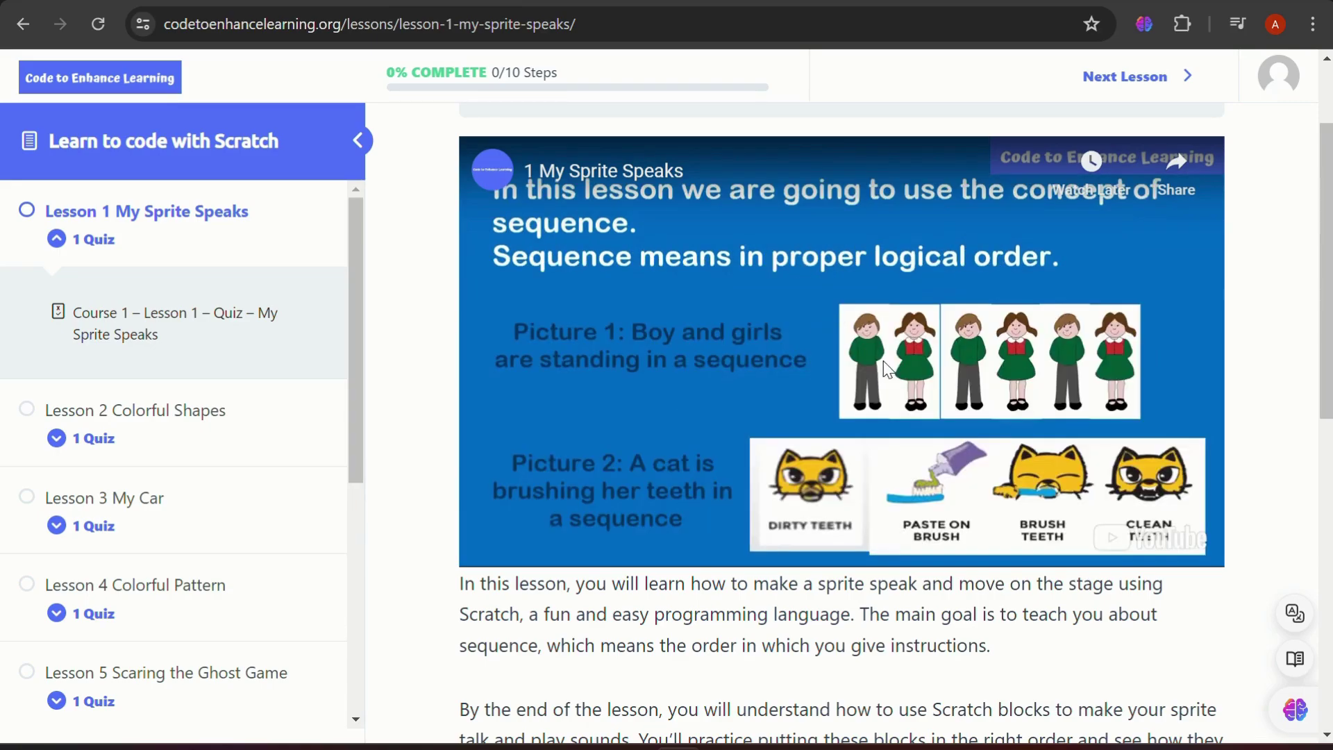
pyautogui.click(887, 368)
# Open the 12-page Lesson 1 presentation PDF from the Download button
pyautogui.scroll(-5, 887, 368)
pyautogui.scroll(-5, 887, 368)
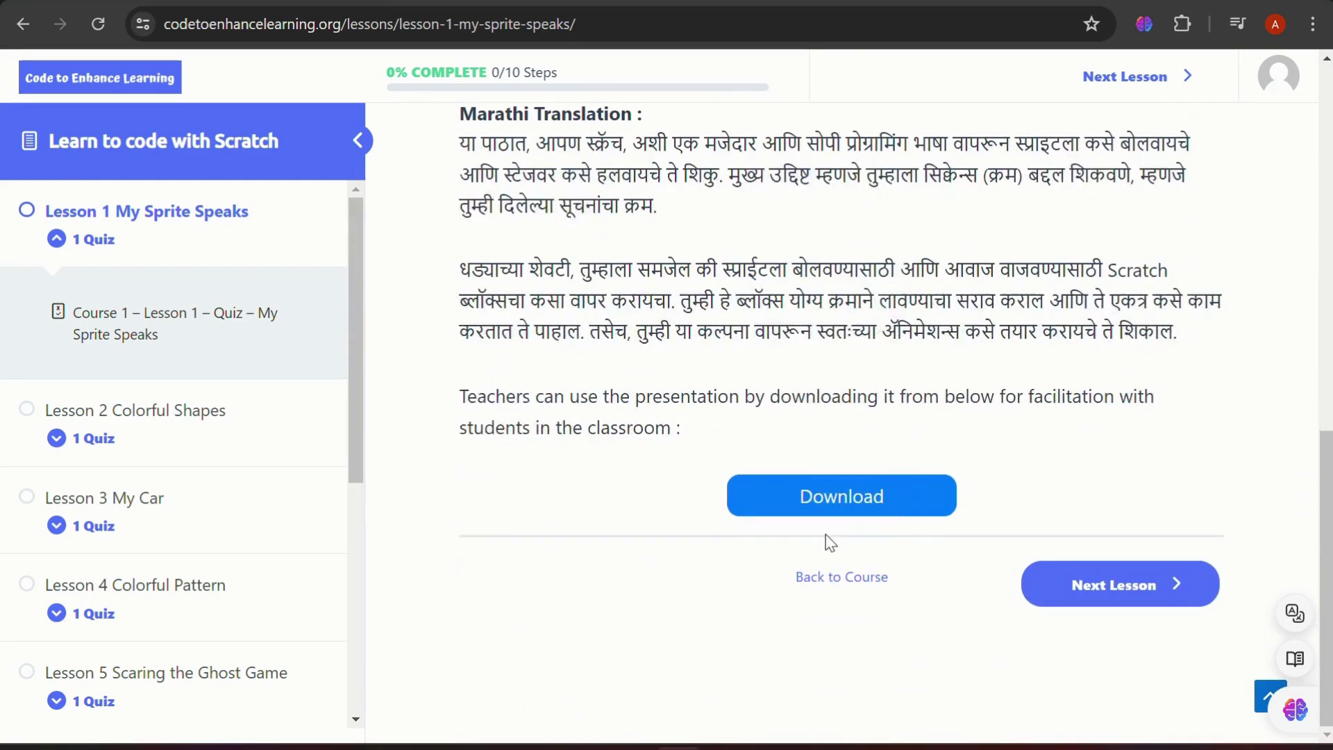
pyautogui.click(856, 508)
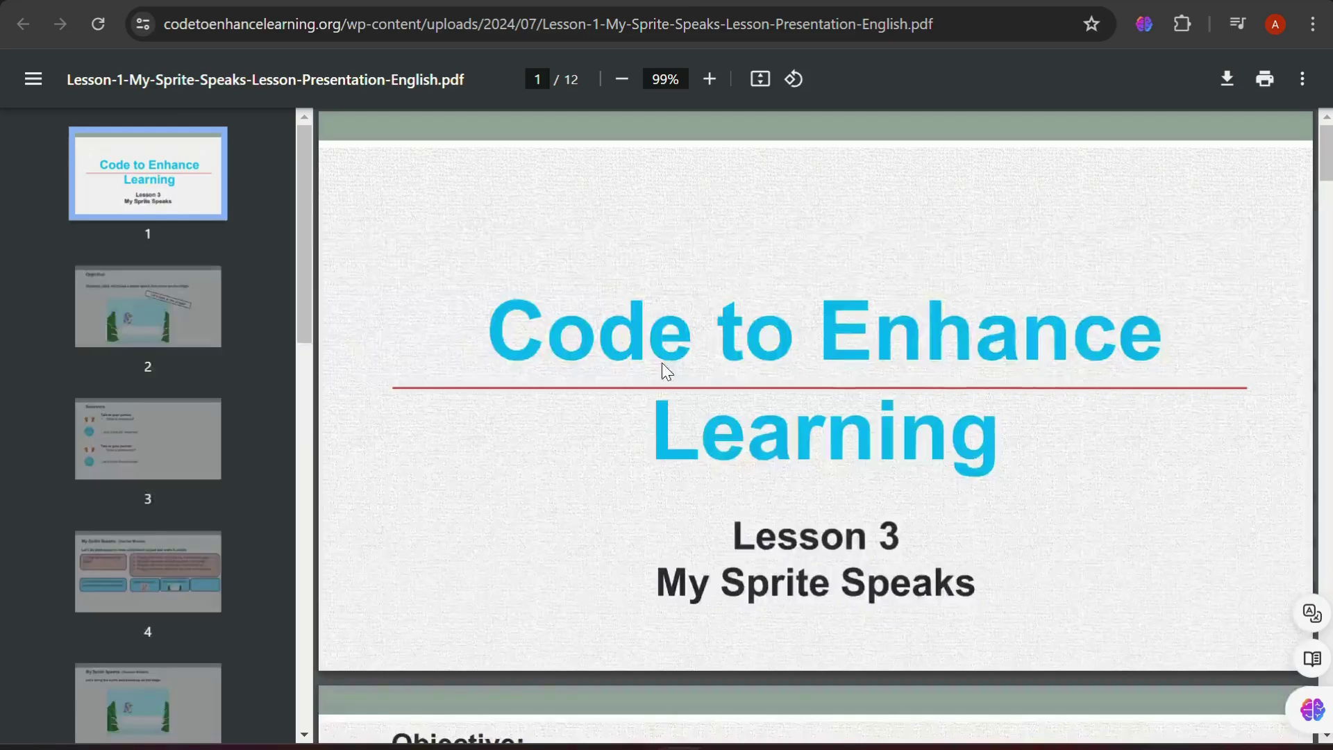
pyautogui.scroll(-20, 662, 364)
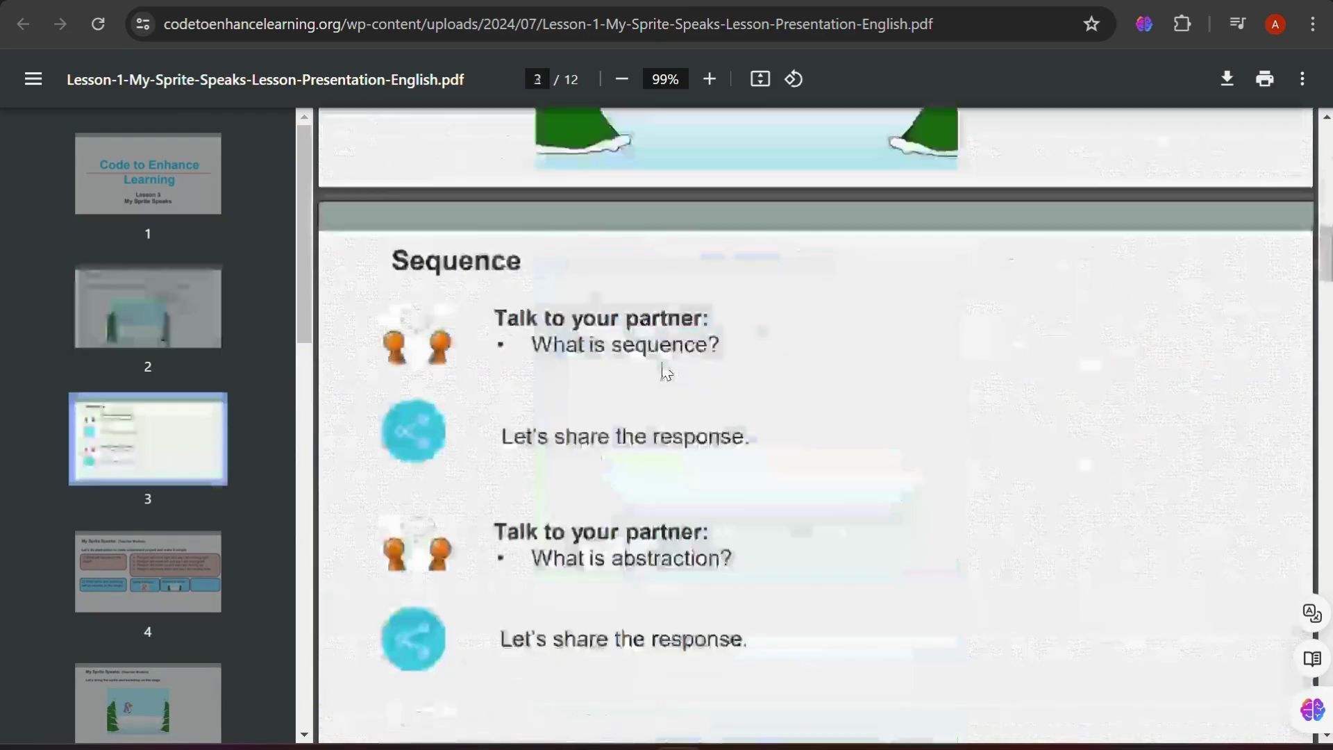
pyautogui.scroll(-3, 661, 362)
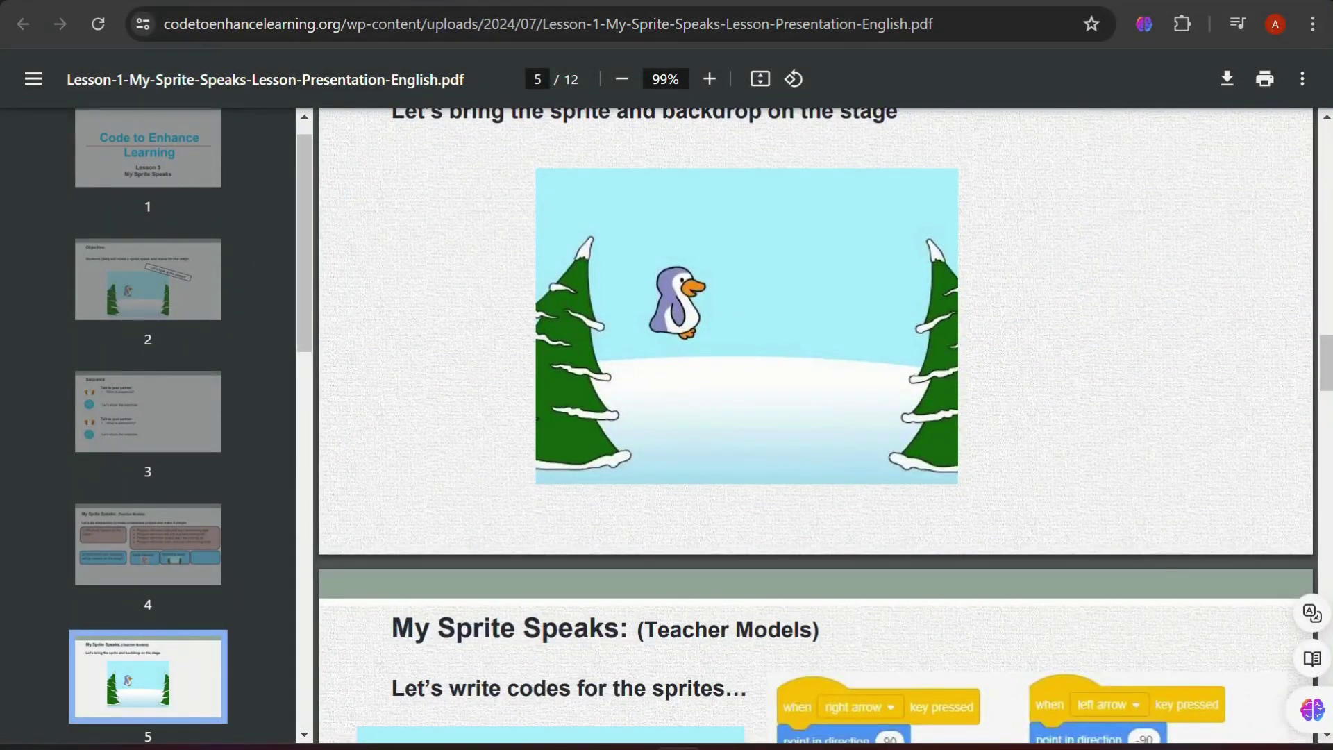
pyautogui.hotkey('ctrl', 'w')
pyautogui.scroll(6, 970, 402)
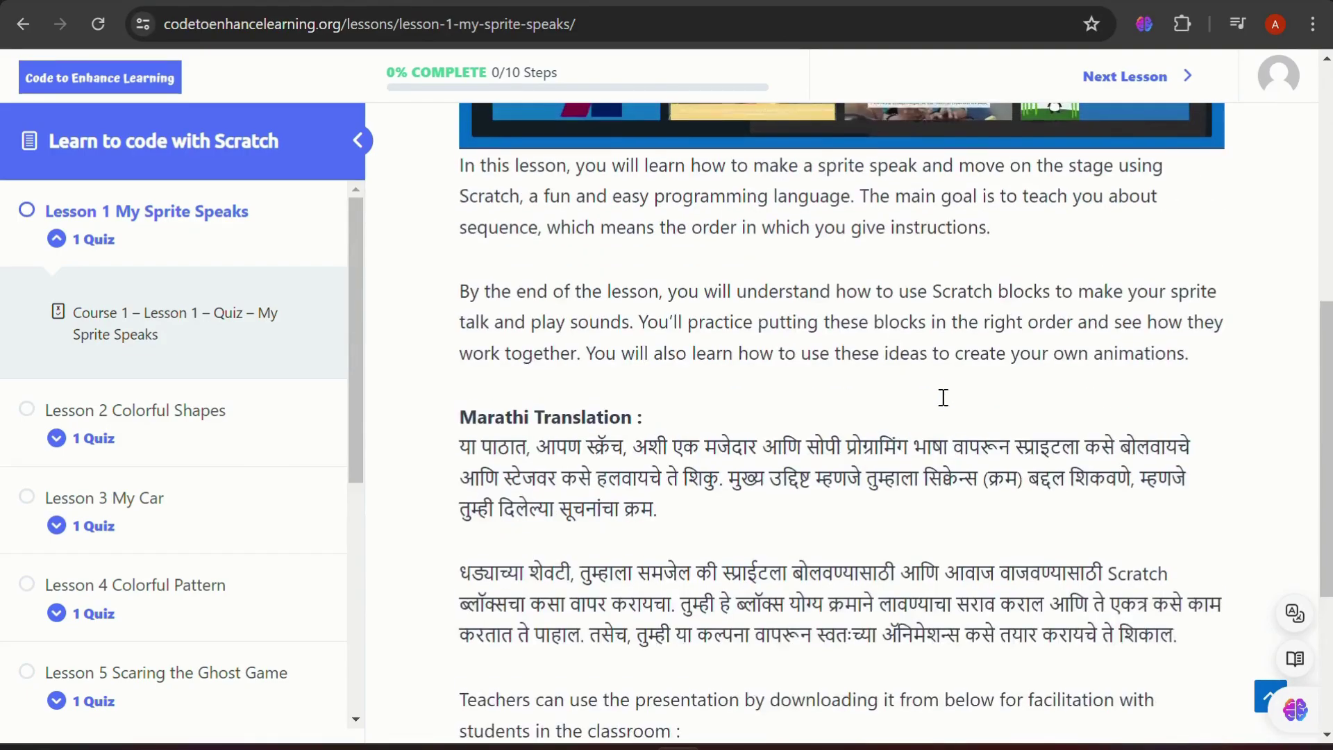
pyautogui.scroll(-4, 944, 401)
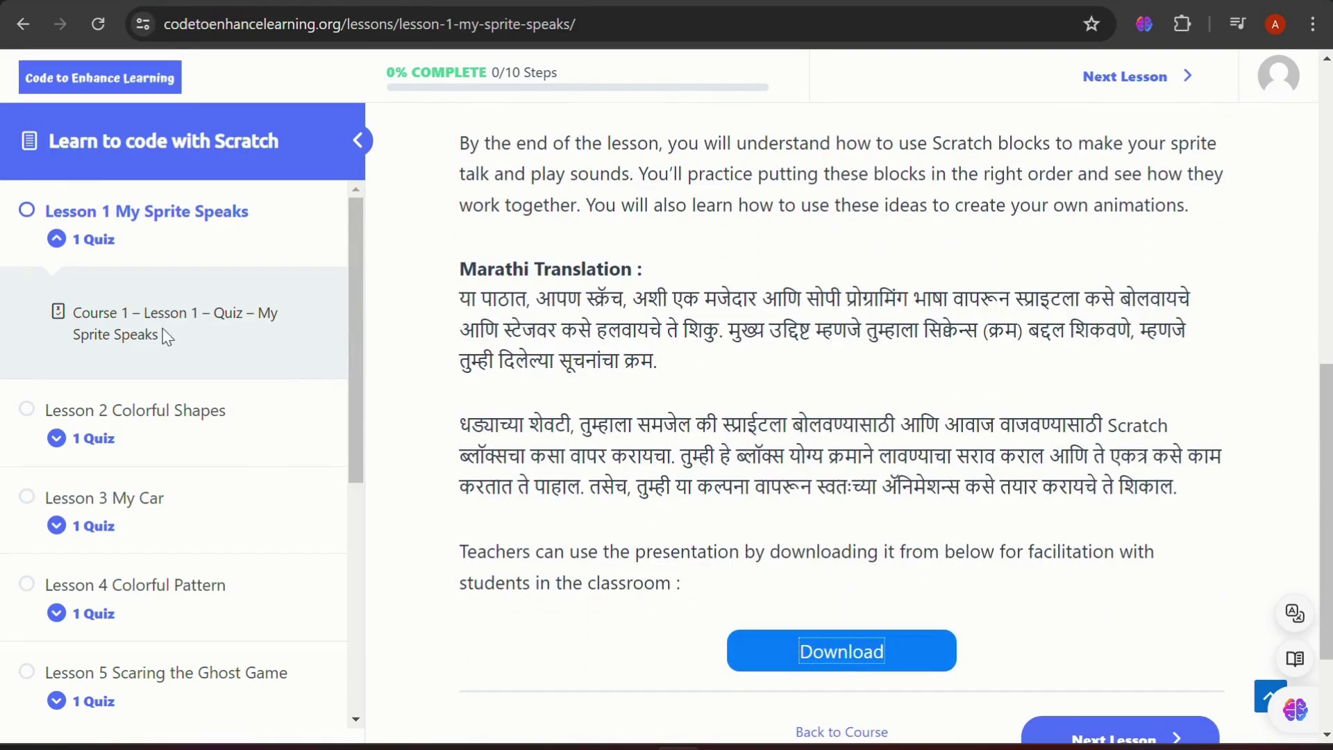
pyautogui.scroll(5, 617, 425)
pyautogui.scroll(-7, 617, 425)
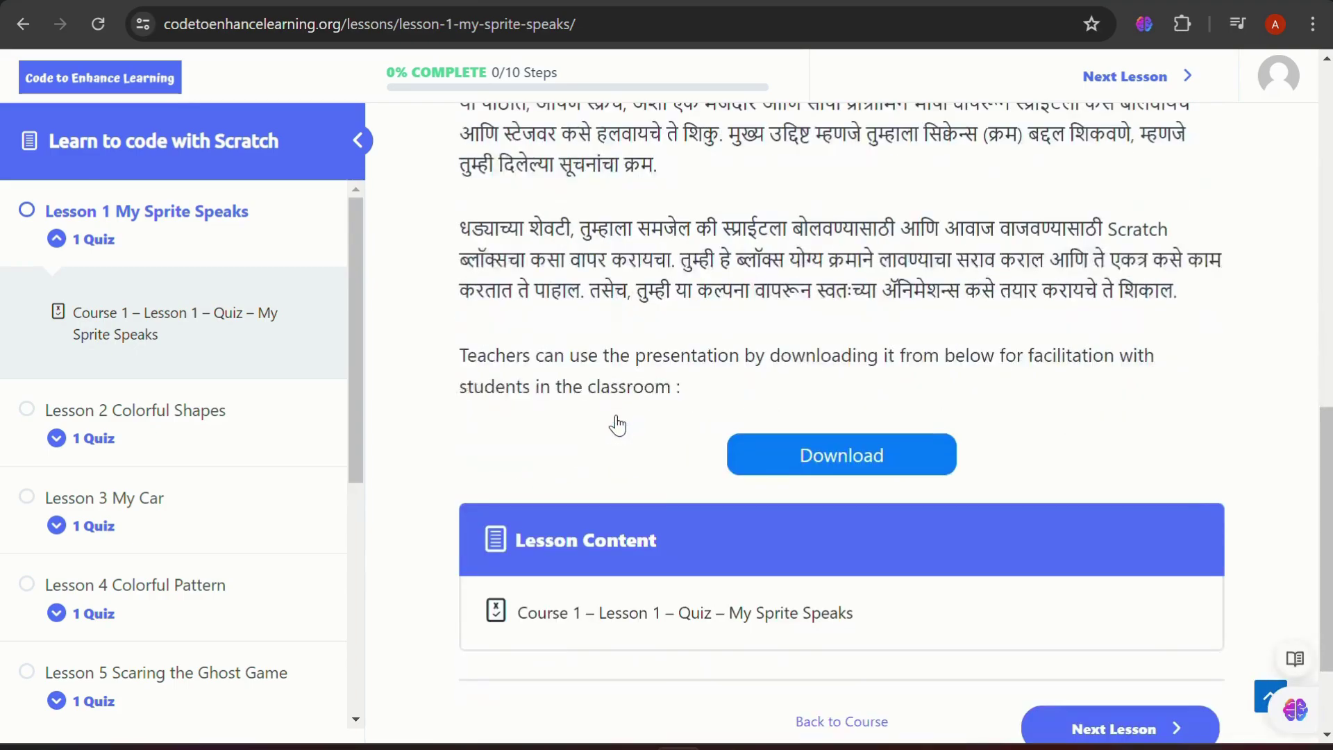
# Start the Lesson 1 quiz and answer D for questions 1 and 2
pyautogui.click(651, 615)
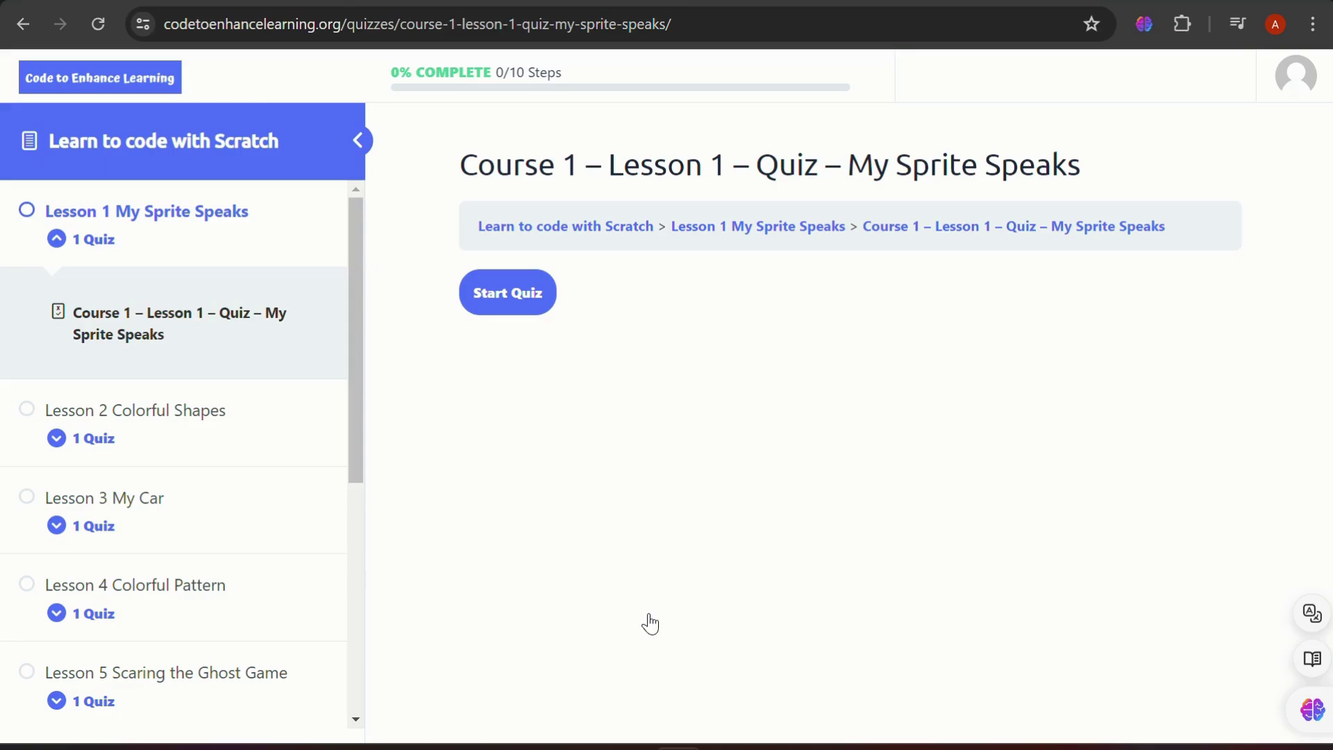
pyautogui.click(485, 306)
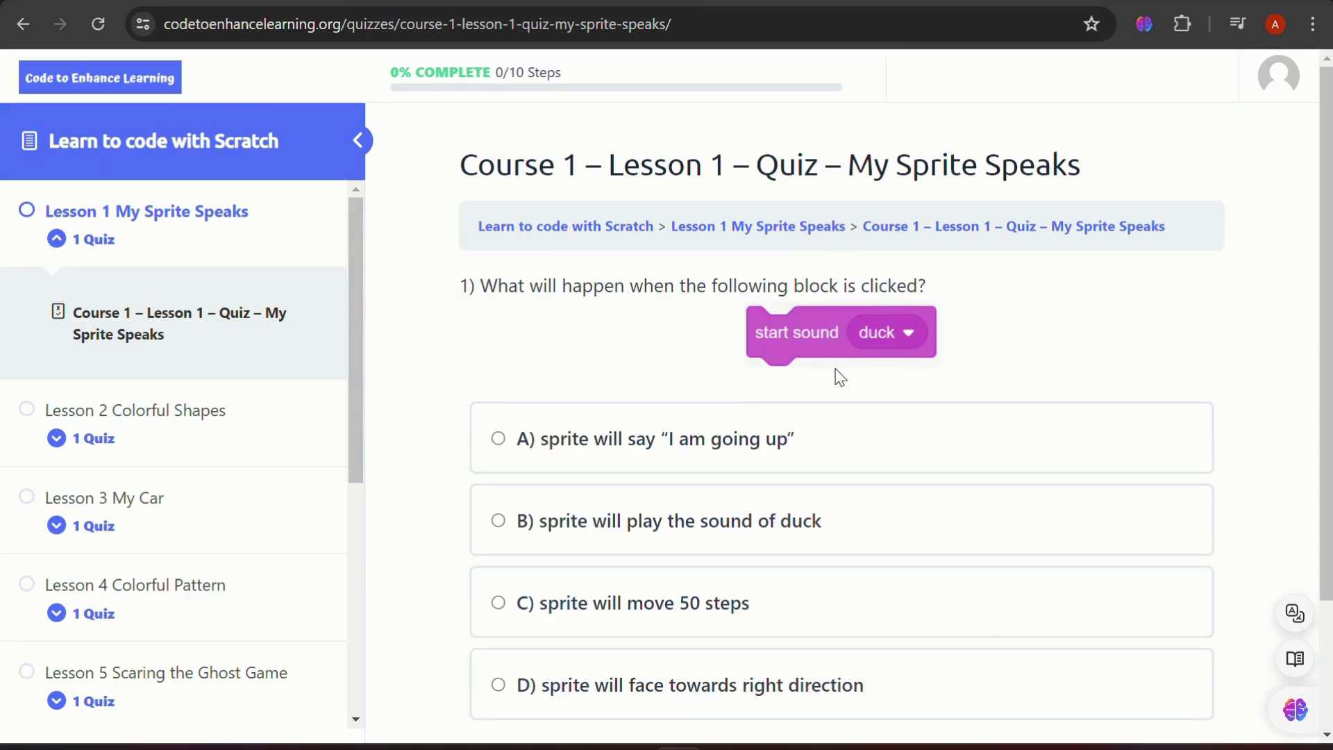
pyautogui.scroll(-1, 652, 492)
pyautogui.scroll(-2, 653, 492)
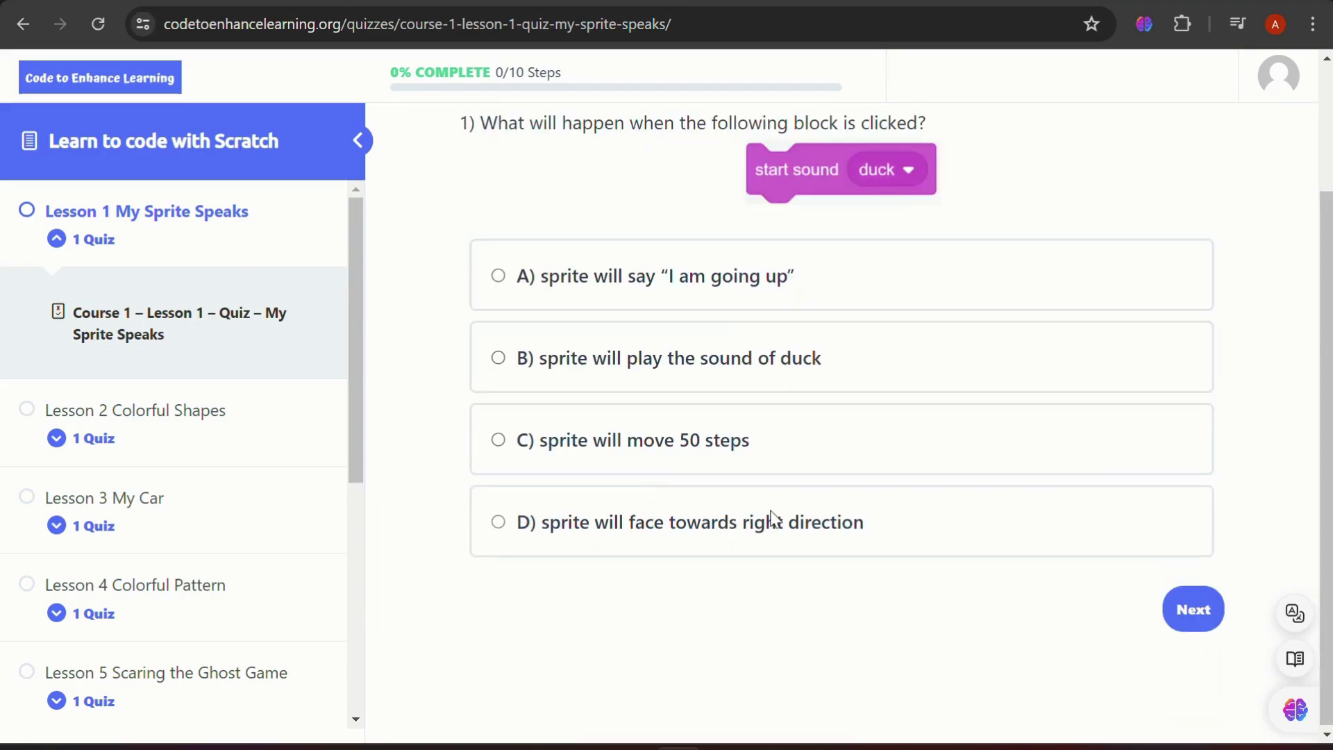
pyautogui.click(774, 522)
pyautogui.click(1196, 609)
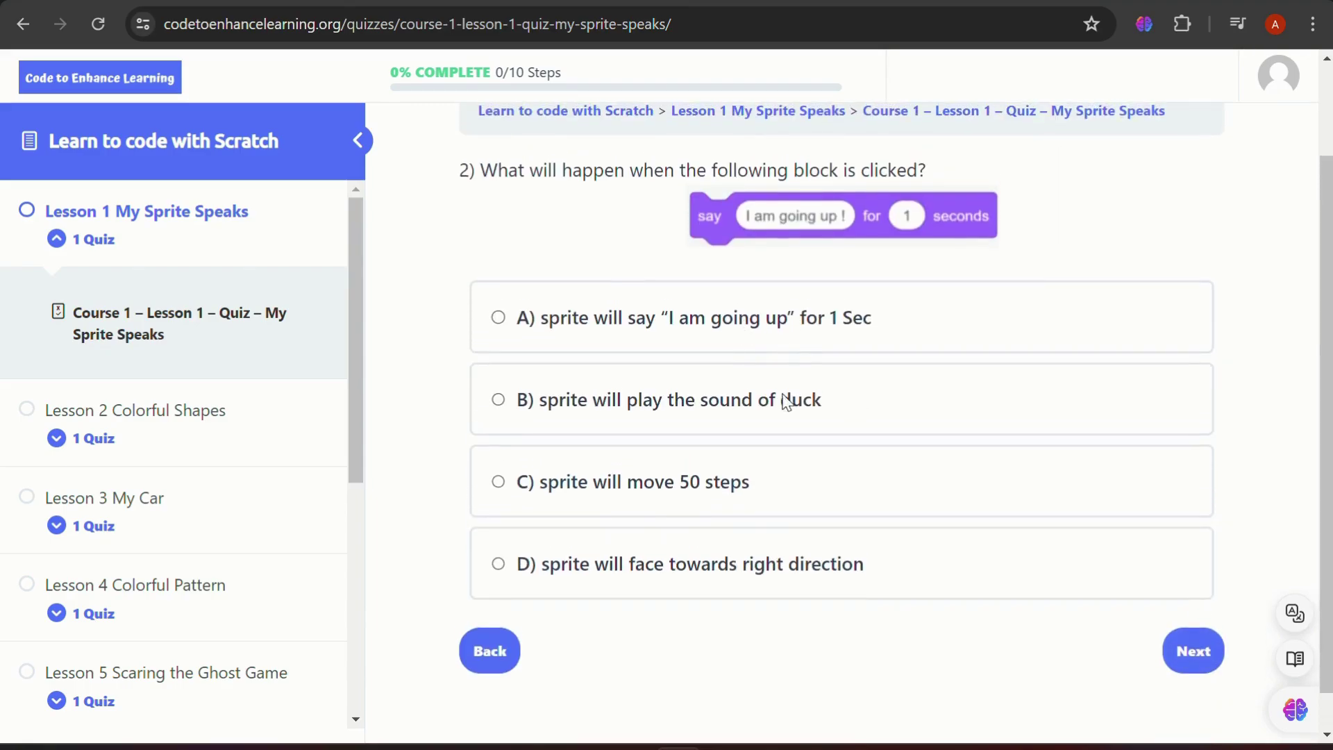
pyautogui.click(763, 571)
pyautogui.click(1192, 668)
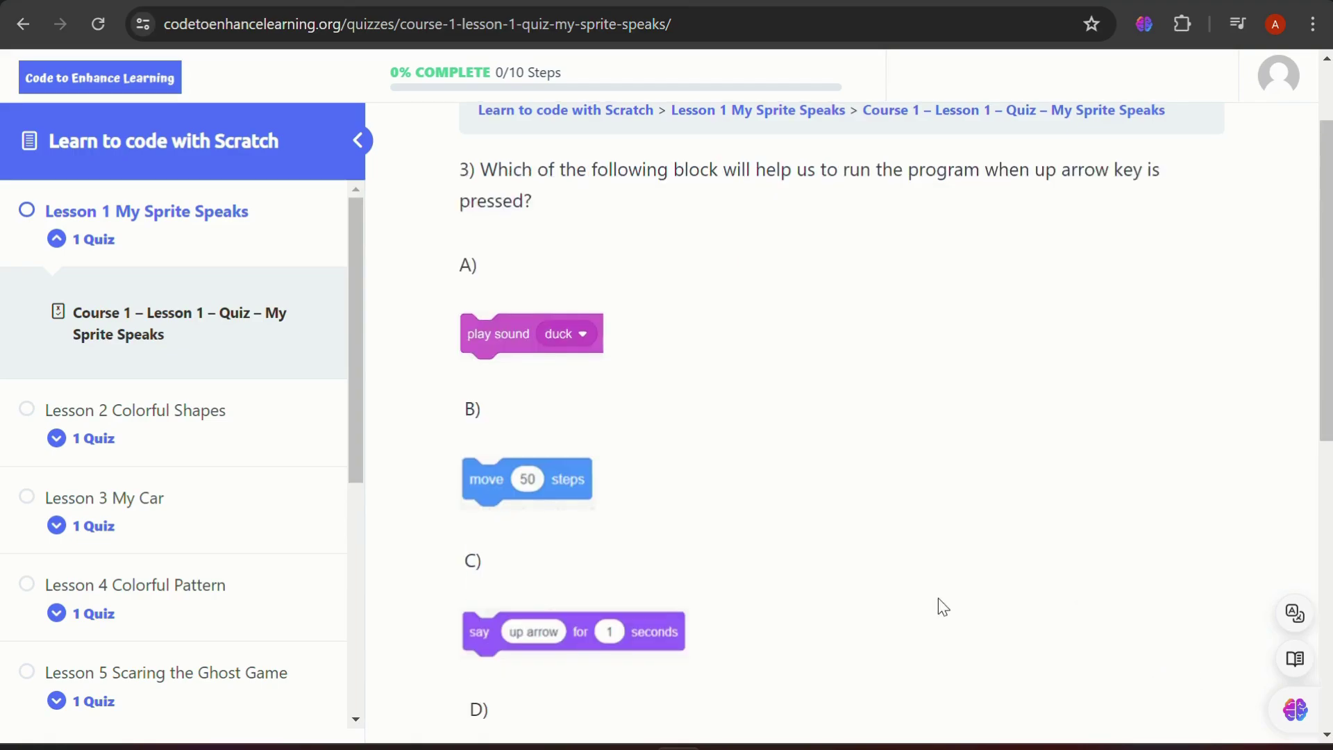
# Answer Image D for questions 3 and 4, D for question 5, and Yes for question 6
pyautogui.scroll(-6, 940, 607)
pyautogui.click(994, 530)
pyautogui.click(1192, 608)
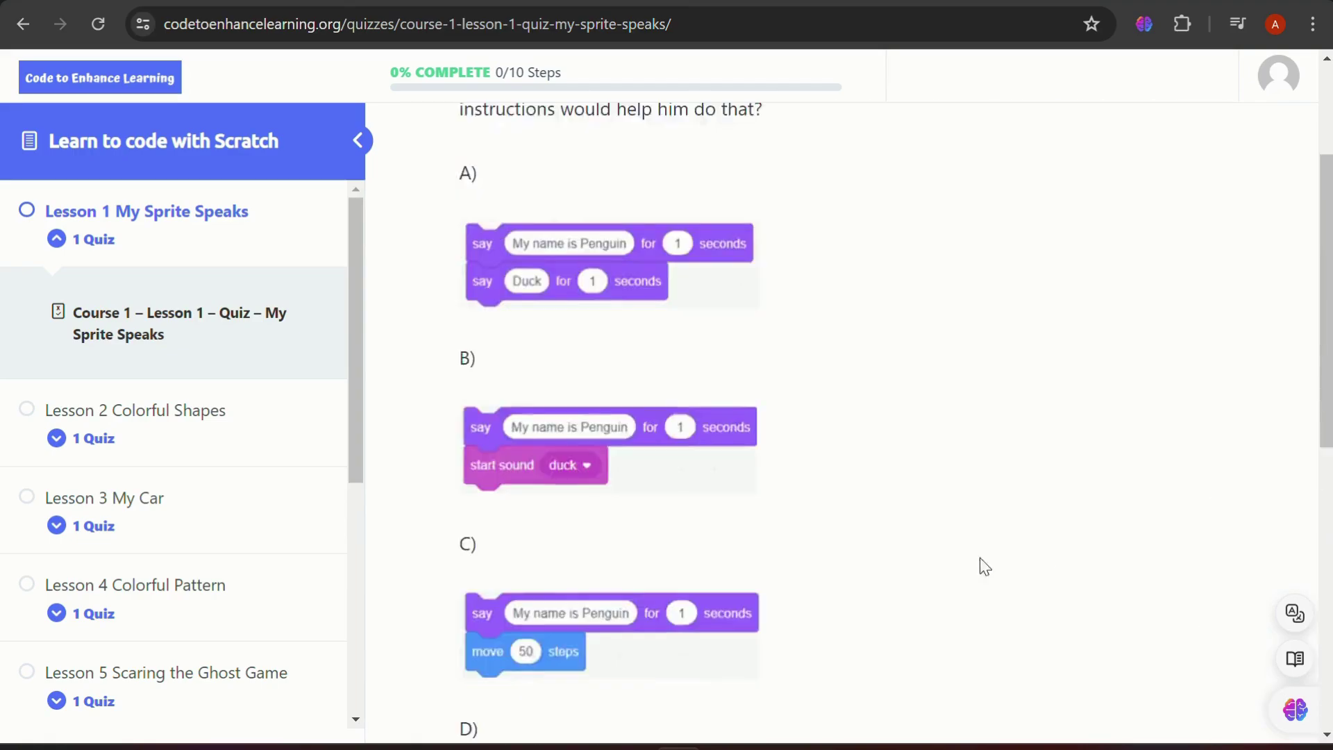
pyautogui.scroll(-6, 982, 565)
pyautogui.click(1023, 494)
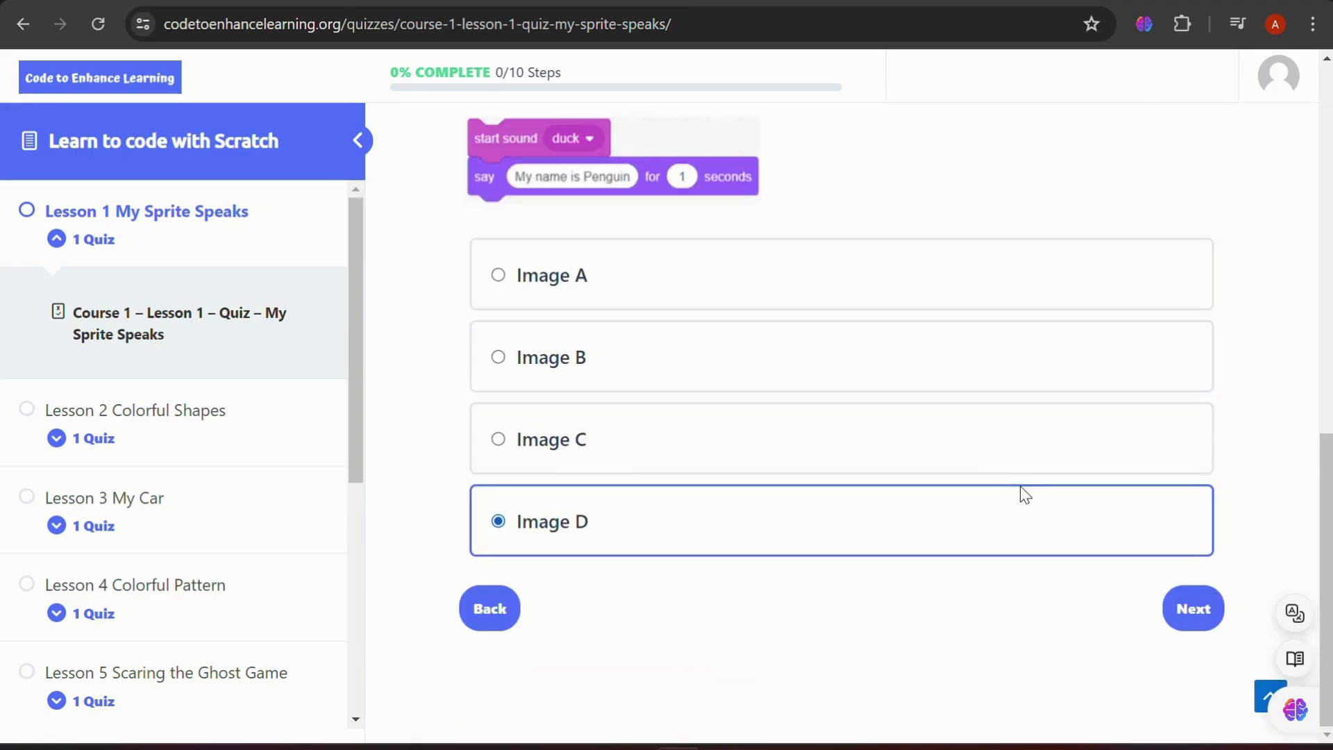
pyautogui.click(1191, 609)
pyautogui.scroll(-3, 779, 493)
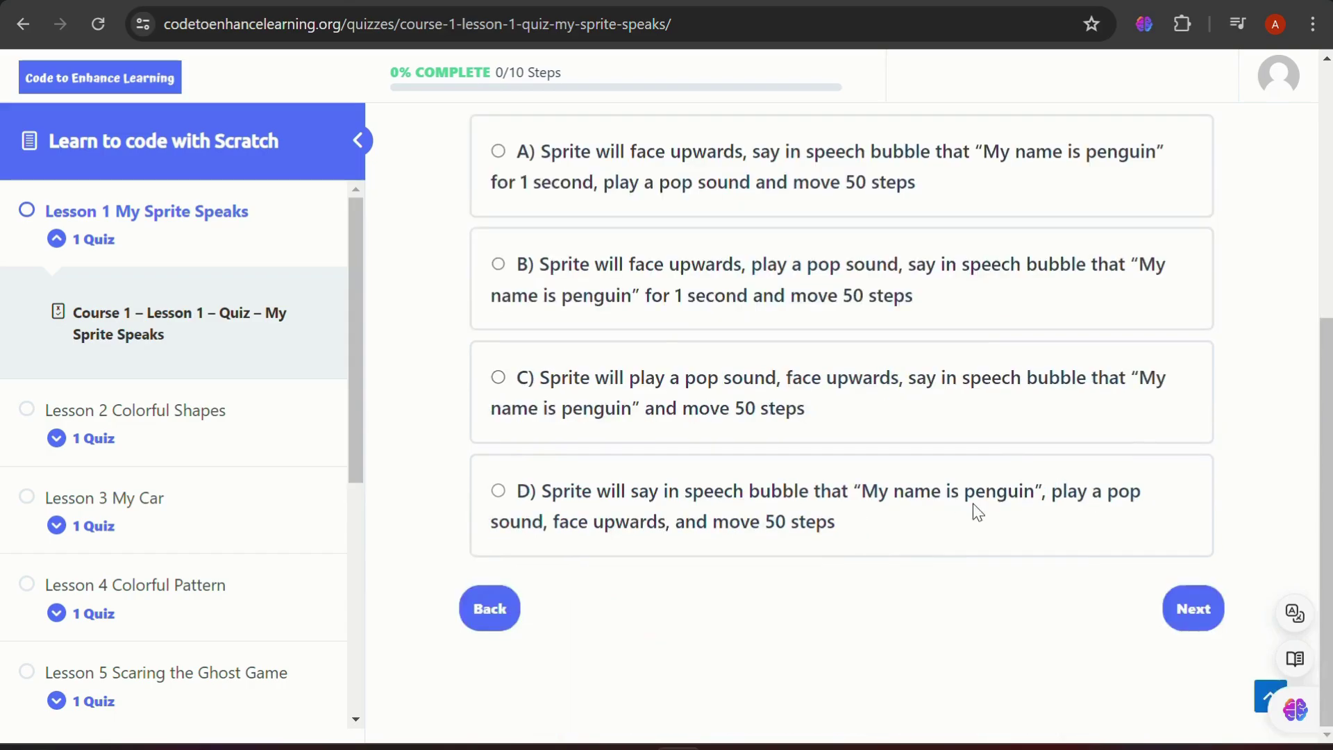
pyautogui.click(973, 509)
pyautogui.click(1192, 610)
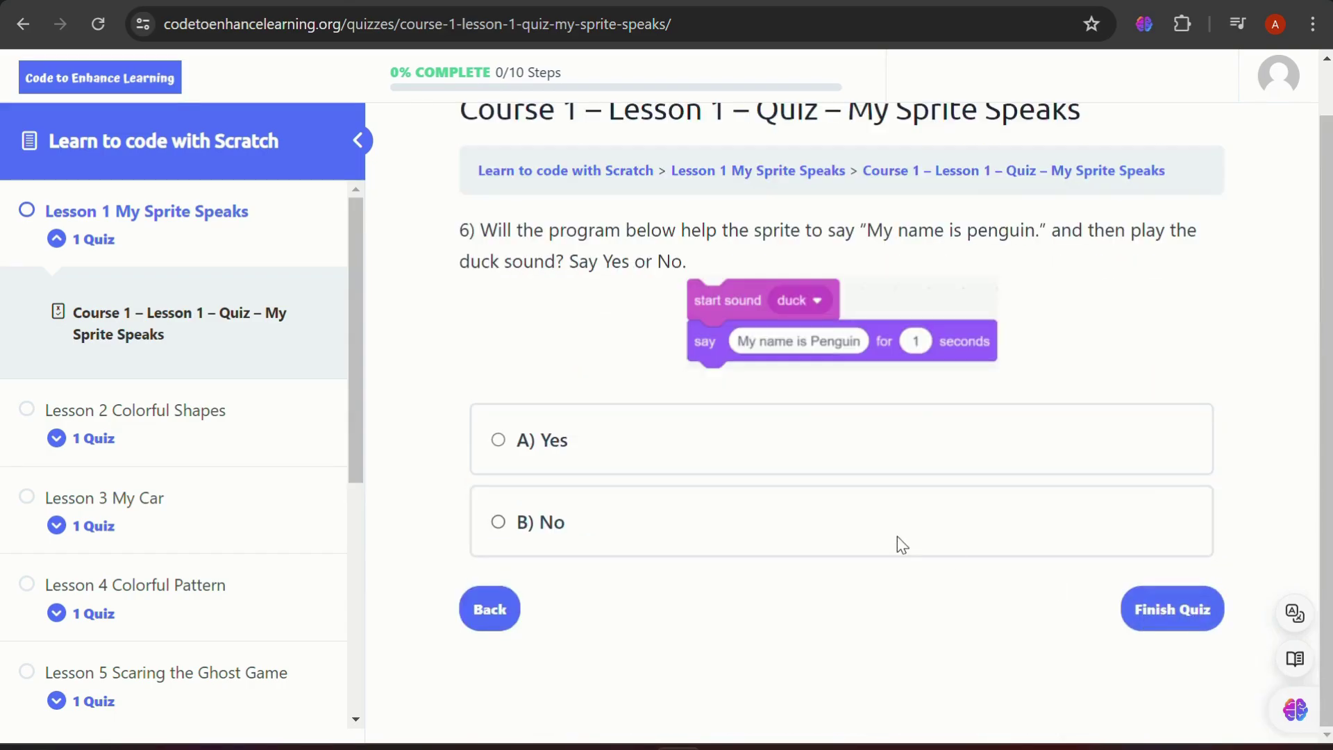
pyautogui.click(713, 461)
# Finish the quiz to see the 1-of-6 (16.67%) result
pyautogui.click(1190, 612)
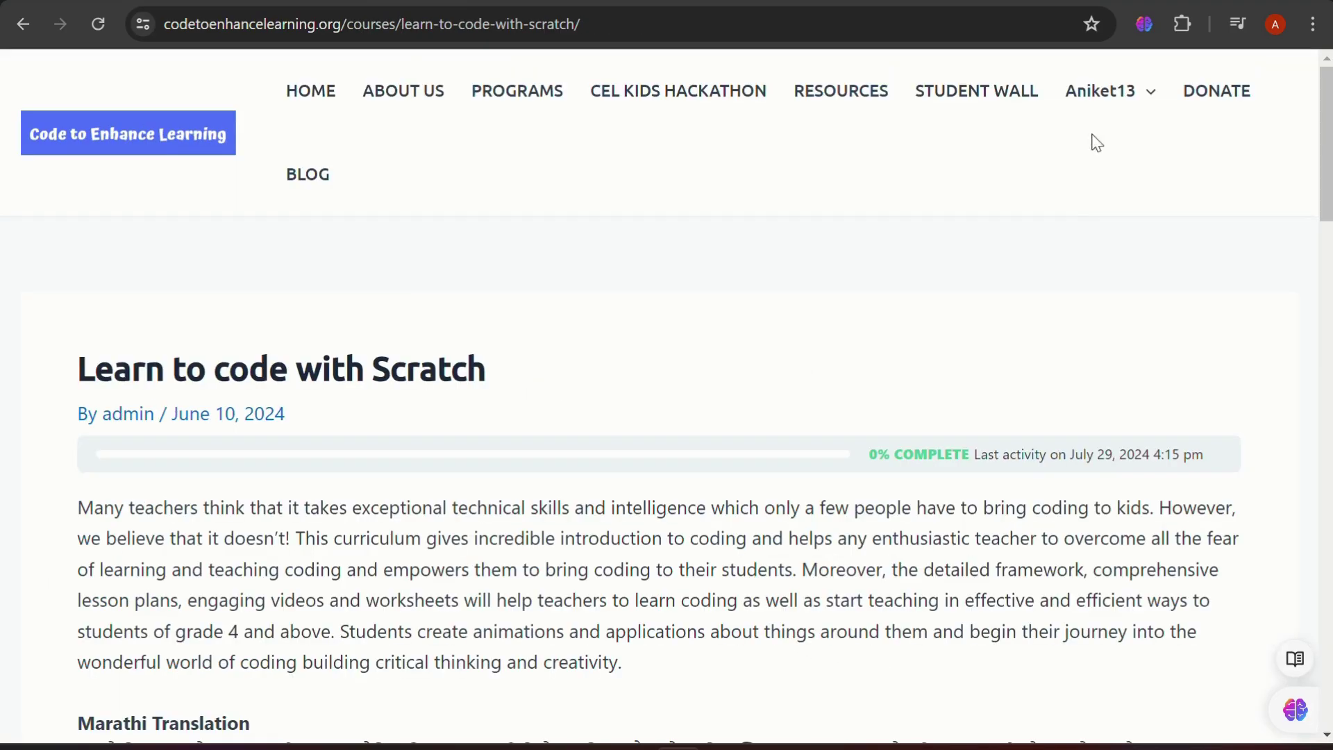
pyautogui.moveTo(1117, 102)
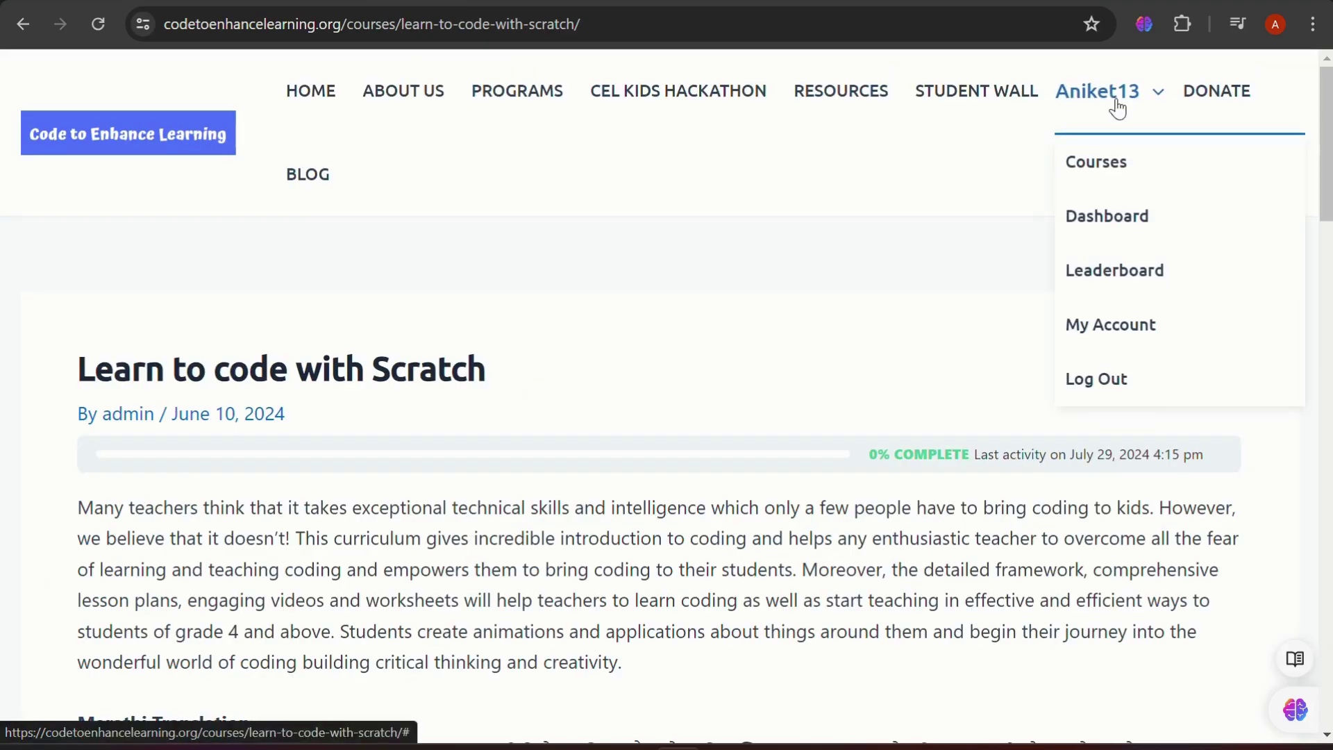
# Open the Leaderboard from the account menu, scroll the score table down and back up, then return home
pyautogui.click(1116, 278)
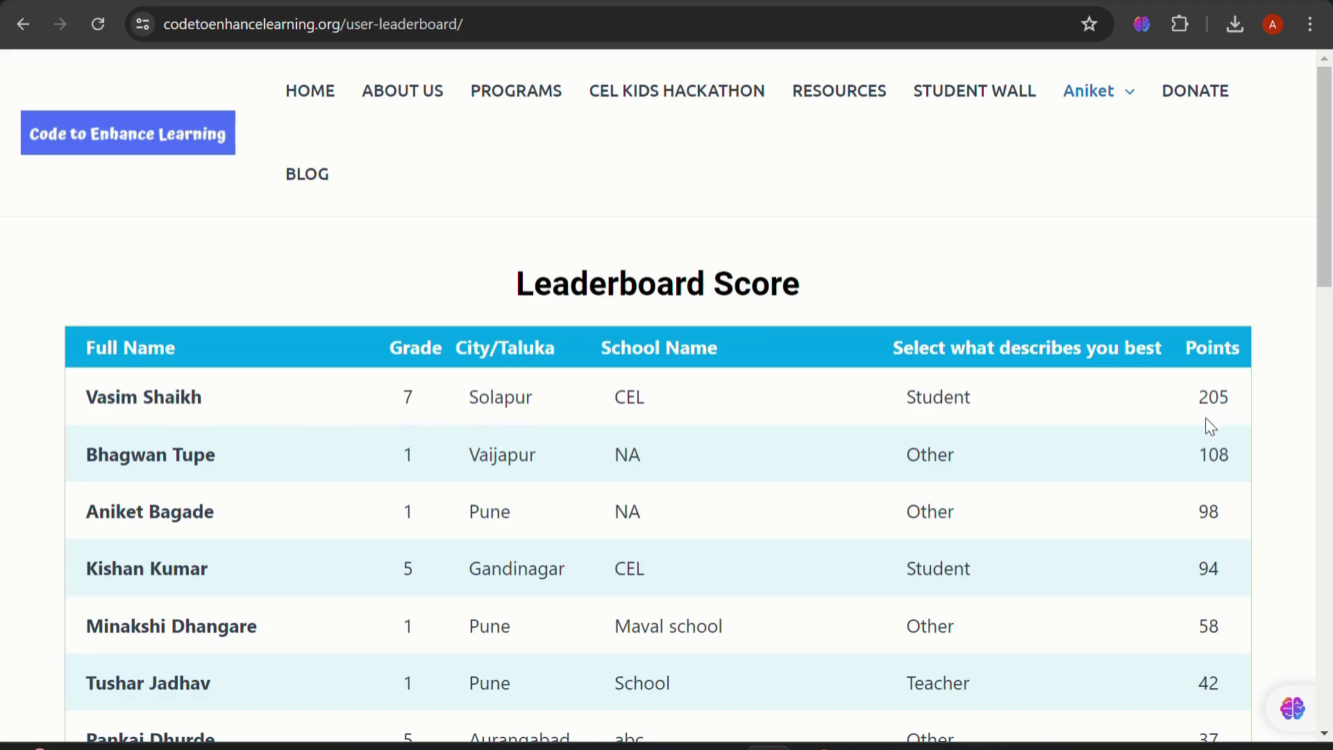
pyautogui.scroll(-15, 624, 543)
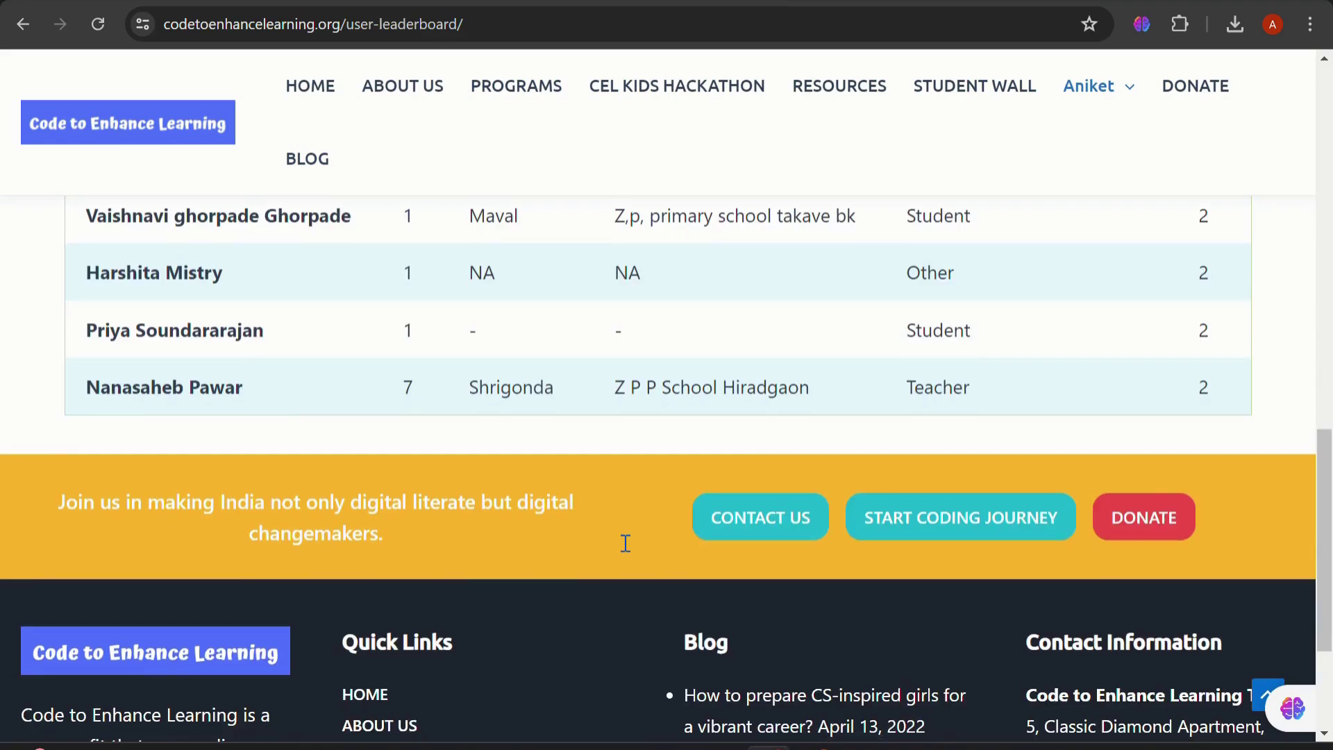
pyautogui.scroll(12, 624, 544)
pyautogui.click(552, 2)
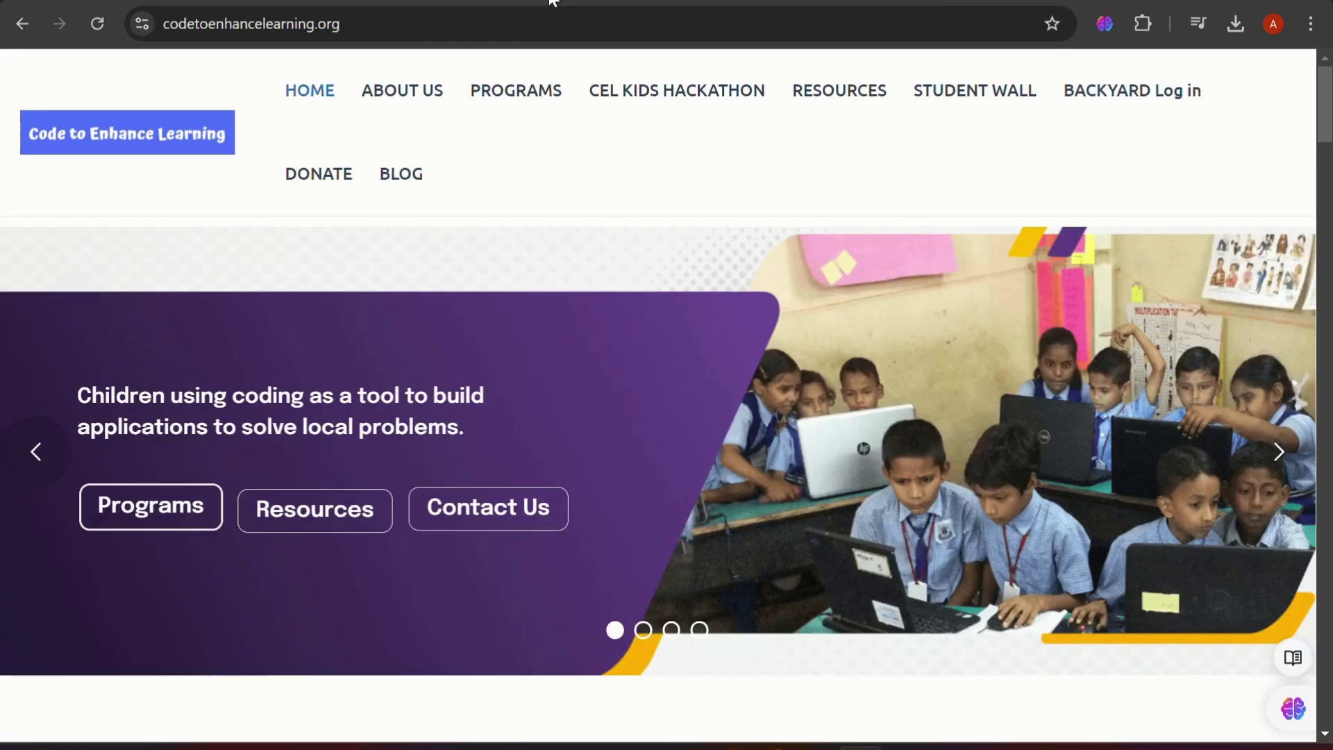